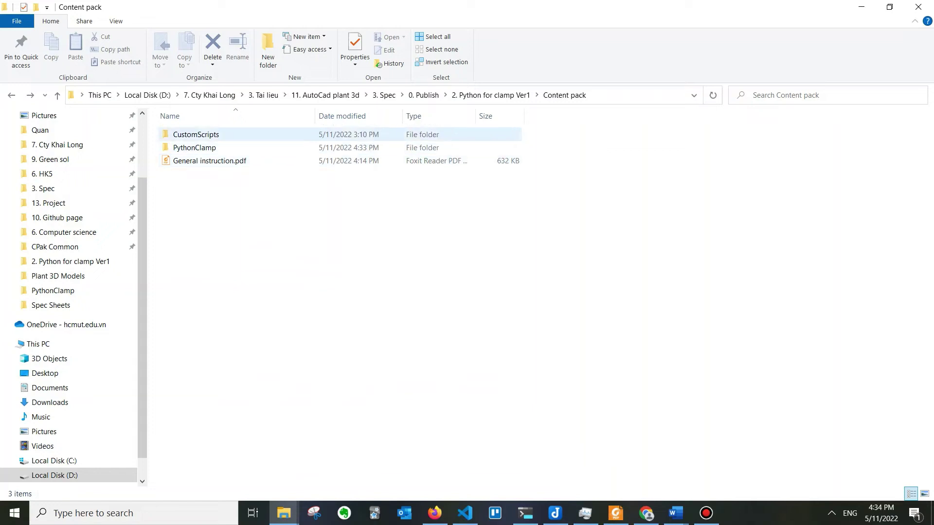
# Check the CustomScripts folder, copy it from Content pack, and go to Local Disk (C:).
pyautogui.press('Return')
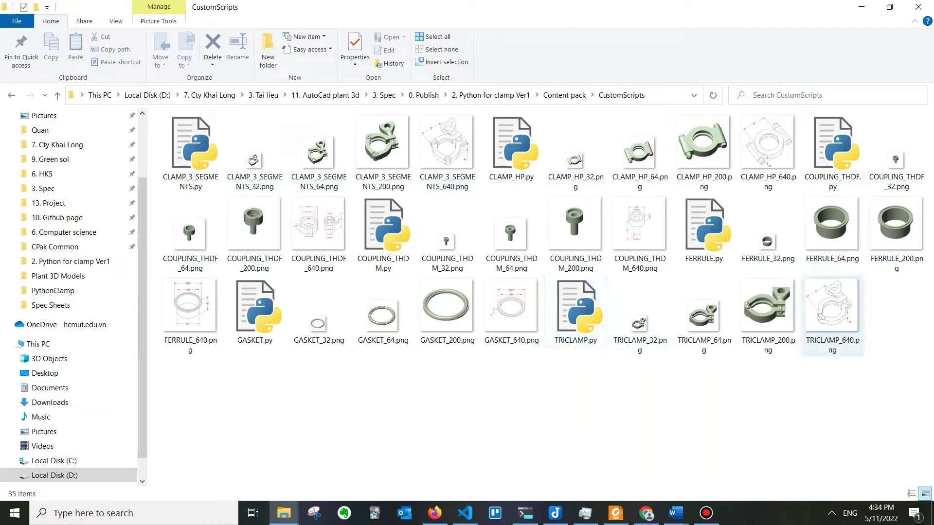
pyautogui.click(564, 95)
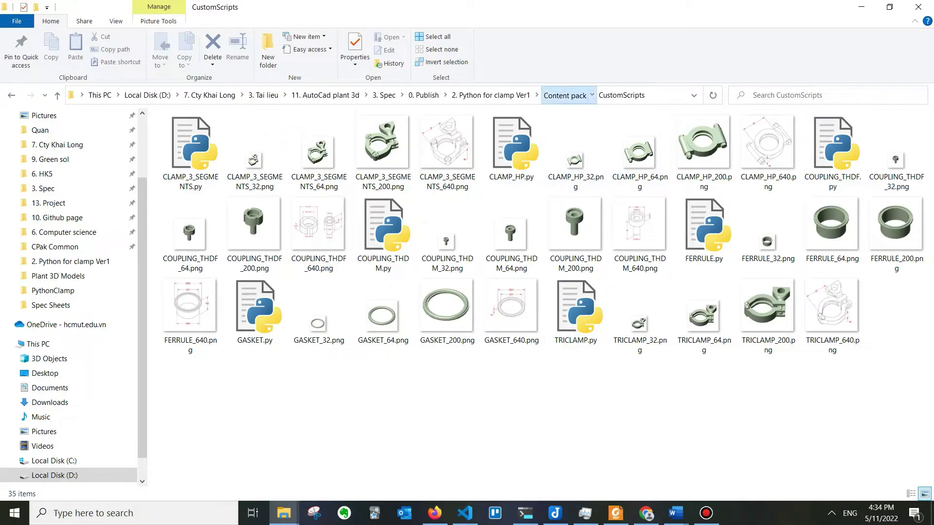
pyautogui.rightClick(206, 134)
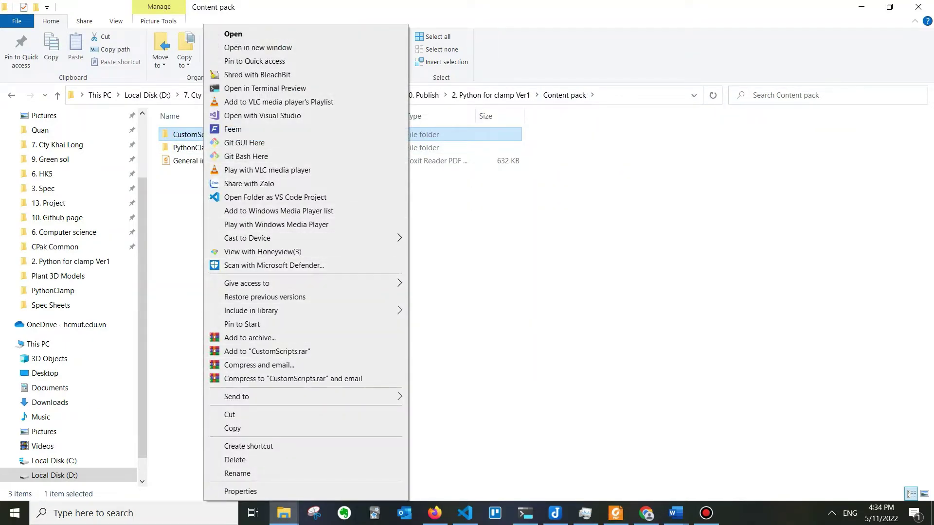
pyautogui.click(233, 428)
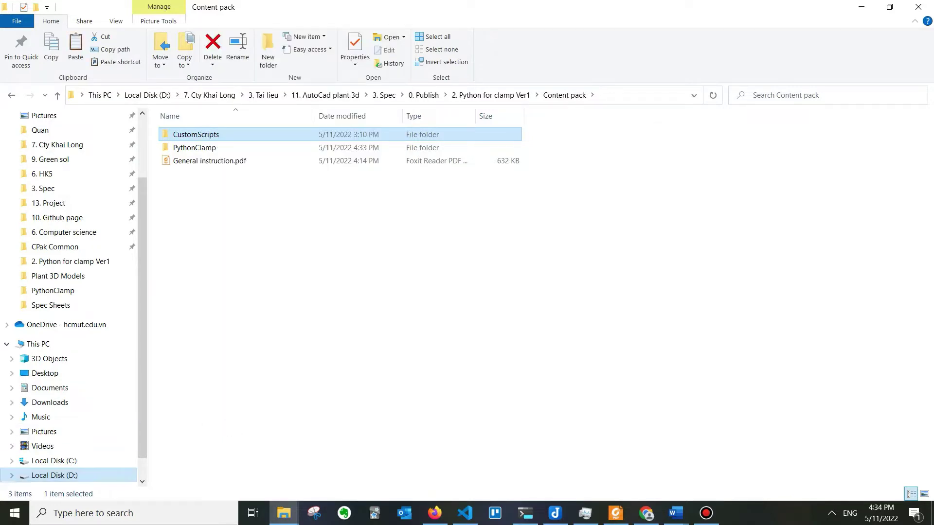
pyautogui.click(54, 461)
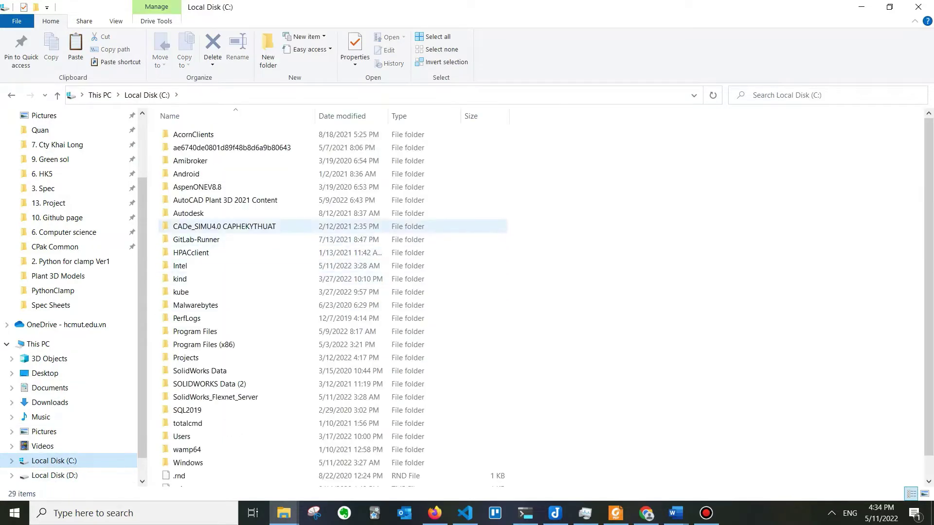
# Paste CustomScripts into AutoCAD Plant 3D 2021 Content\CPak Common on drive C:.
pyautogui.doubleClick(223, 200)
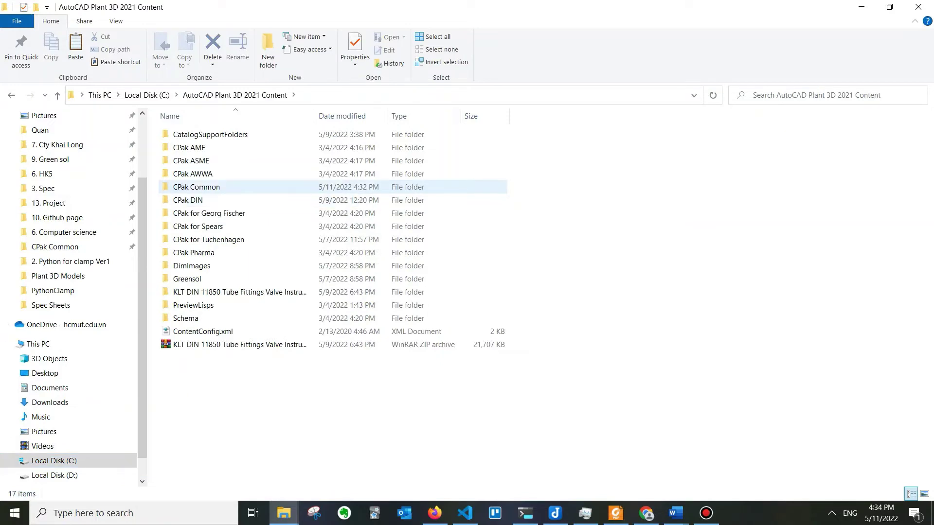
pyautogui.doubleClick(204, 187)
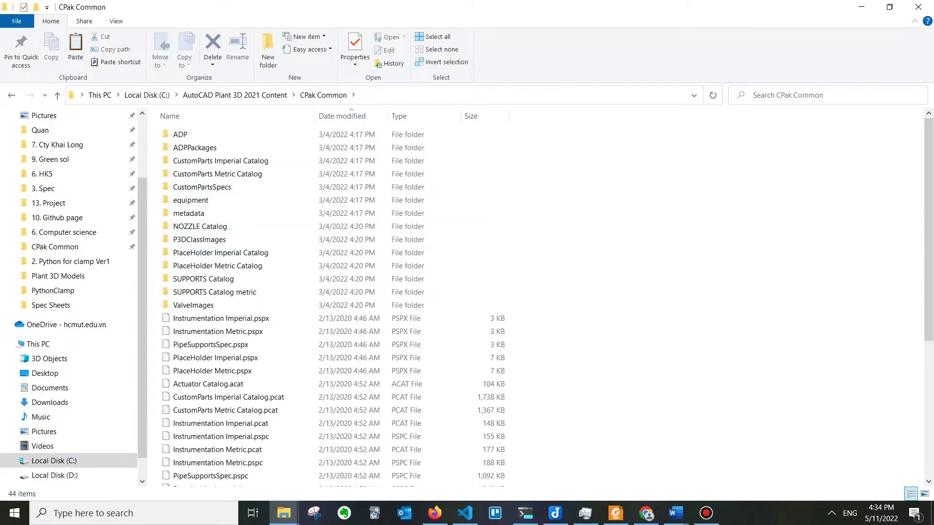
pyautogui.rightClick(607, 205)
pyautogui.click(634, 292)
pyautogui.write('CustomScripts')
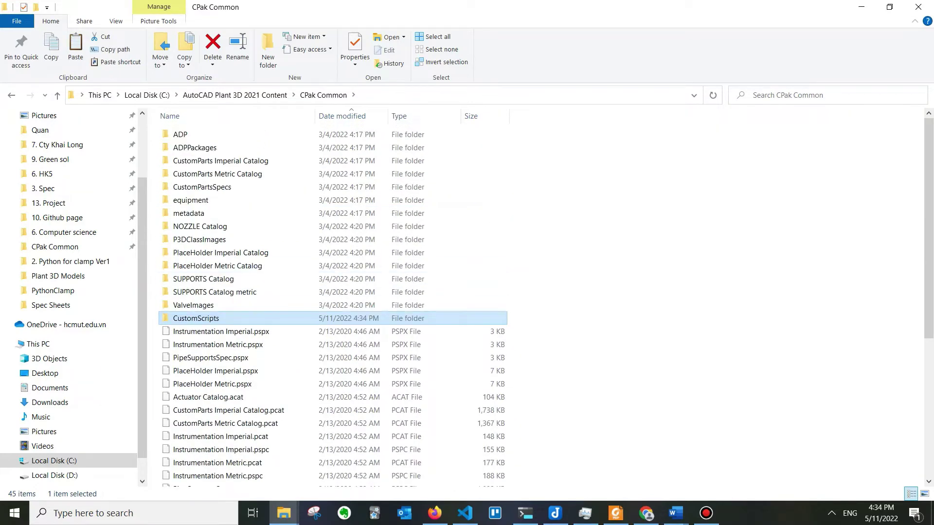
# Check the pasted CustomScripts folder's contents, then return to CPak Common and open the Start menu.
pyautogui.press('Return')
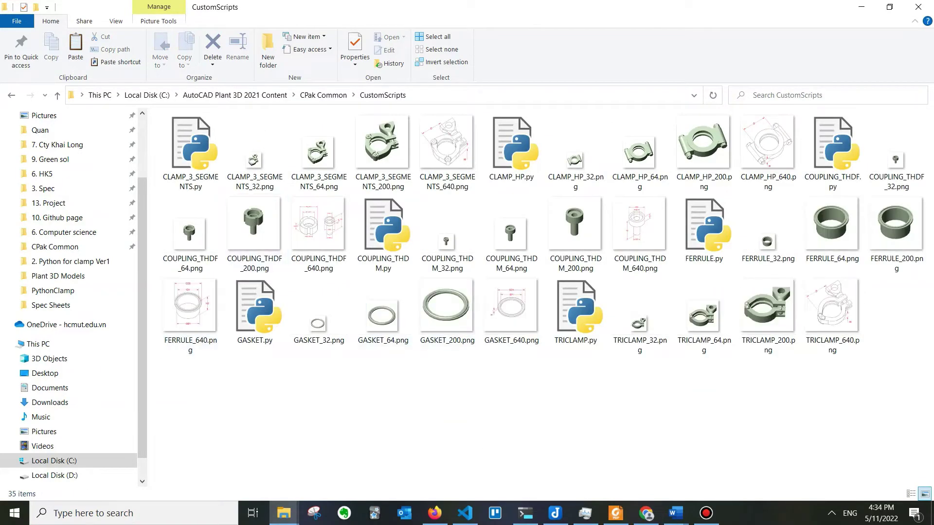
pyautogui.click(324, 95)
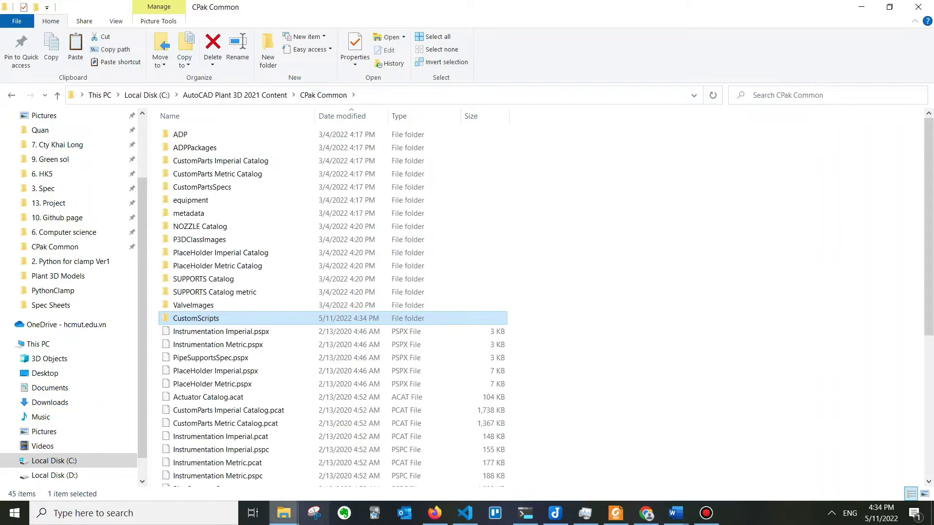
pyautogui.click(284, 513)
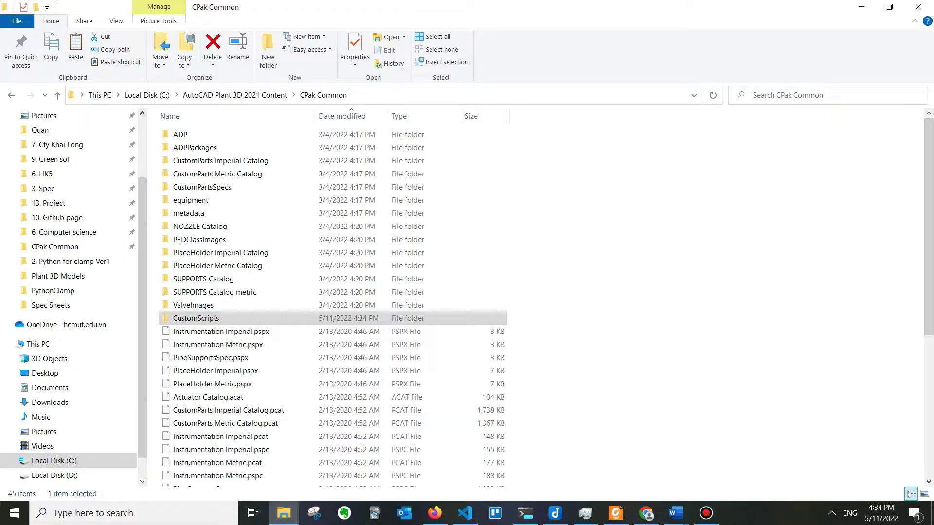
pyautogui.press('super')
# Launch AutoCAD Plant 3D 2021 from the Start menu so it loads test1.dwg of Spec Khai Long.
pyautogui.click(228, 120)
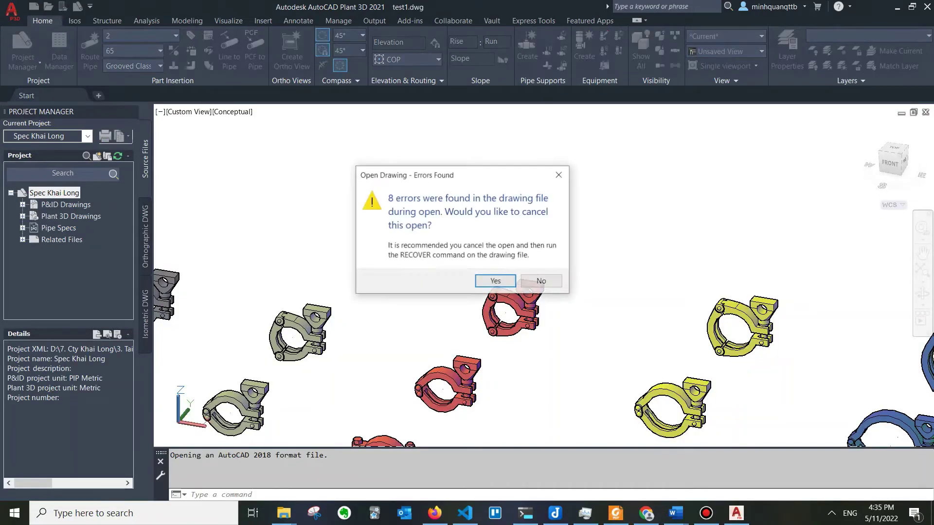
# Open test1 despite the 8 errors, run PLANTREGISTERCUSTOMSCRIPTS, and close Plant 3D.
pyautogui.click(542, 281)
pyautogui.write('plantr')
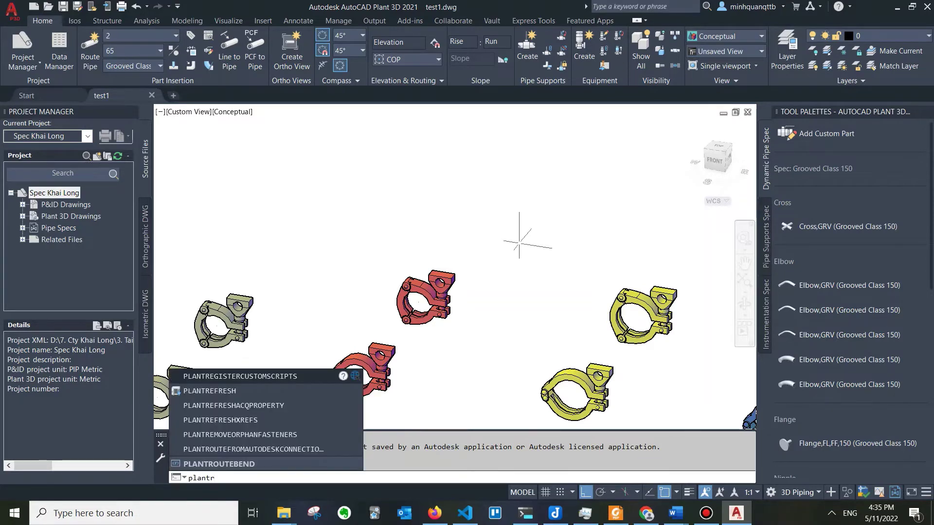
pyautogui.press('Down')
pyautogui.press('Return')
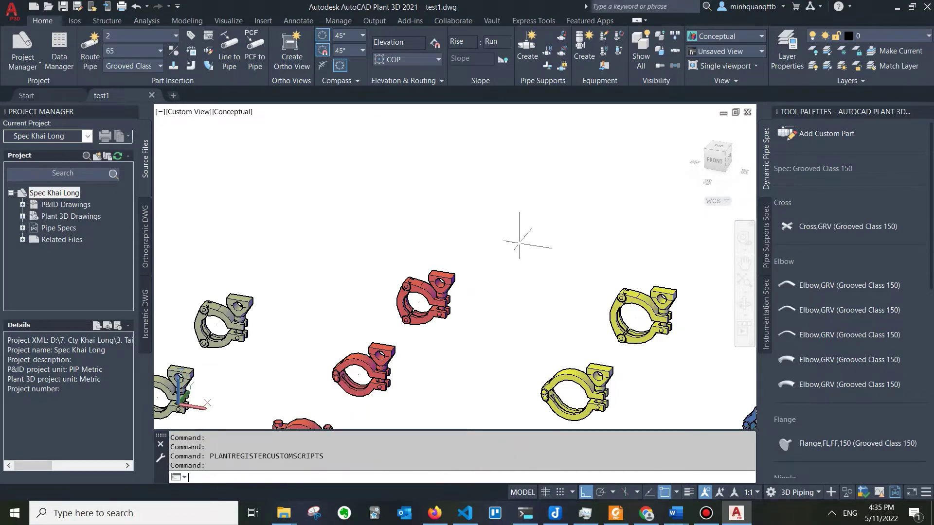
pyautogui.click(927, 7)
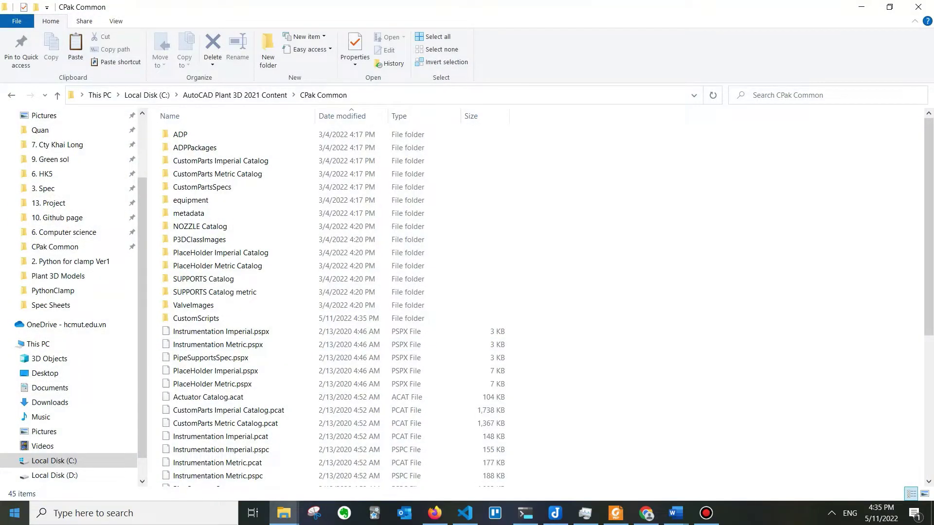
# Search 's' in the Start menu and launch AutoCAD Plant 3D Spec Editor 2021.
pyautogui.click(14, 513)
pyautogui.write('s')
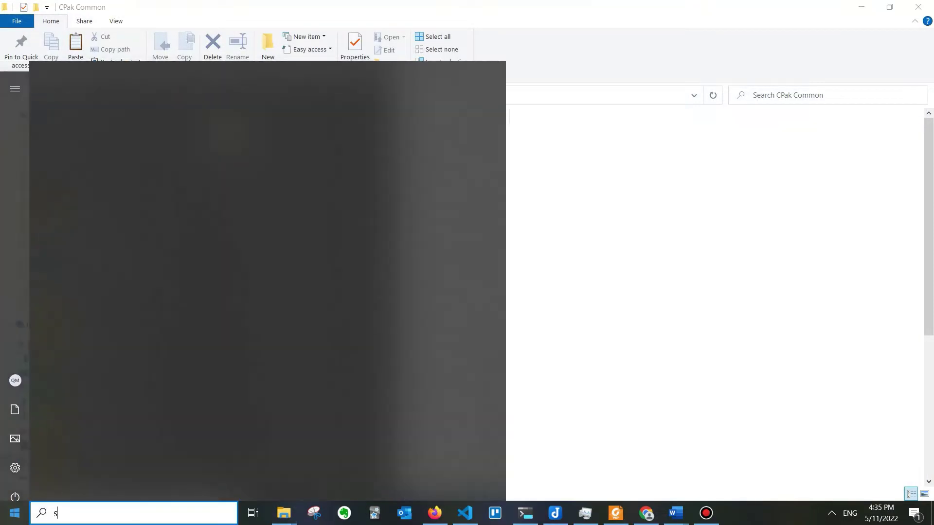
pyautogui.rightClick(121, 136)
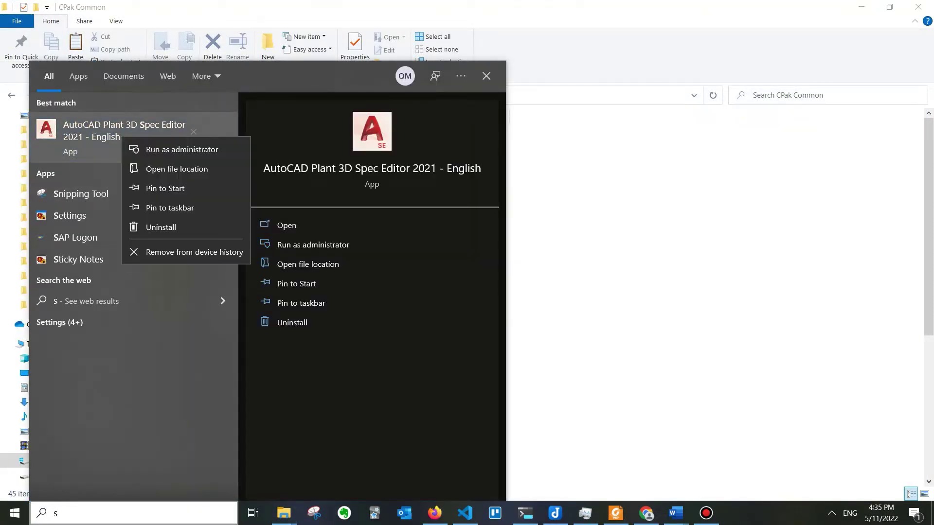
pyautogui.press('Escape')
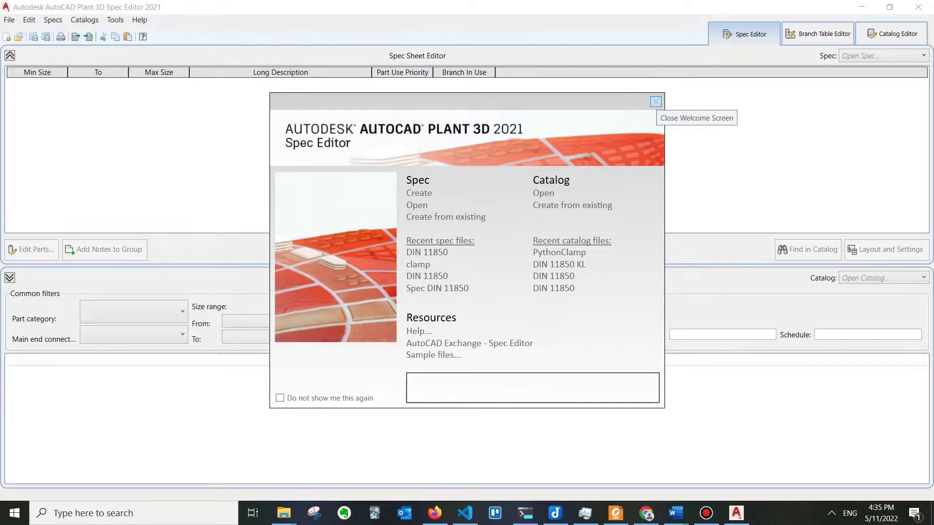
# Dismiss the welcome screen and open Content pack\PythonClamp\PythonClamp.pcat as the catalog.
pyautogui.click(656, 102)
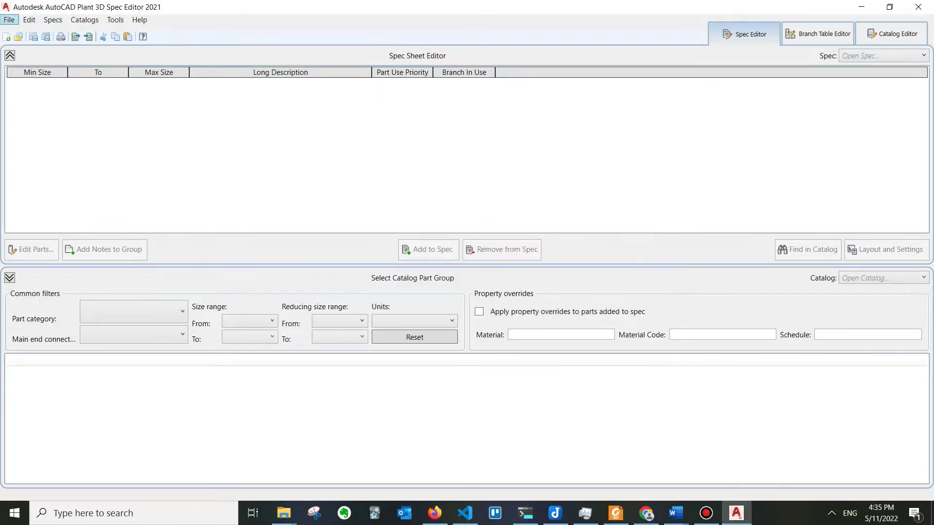
pyautogui.click(9, 20)
pyautogui.click(48, 63)
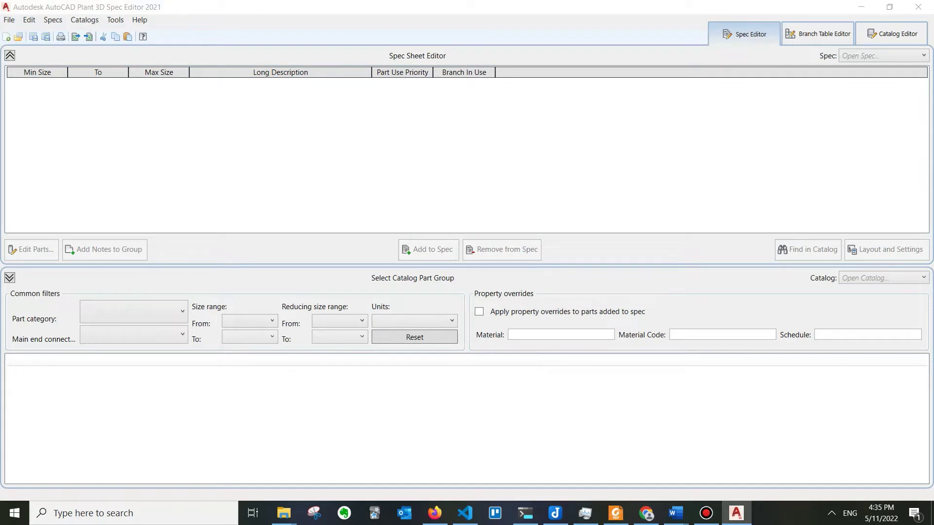
pyautogui.click(569, 44)
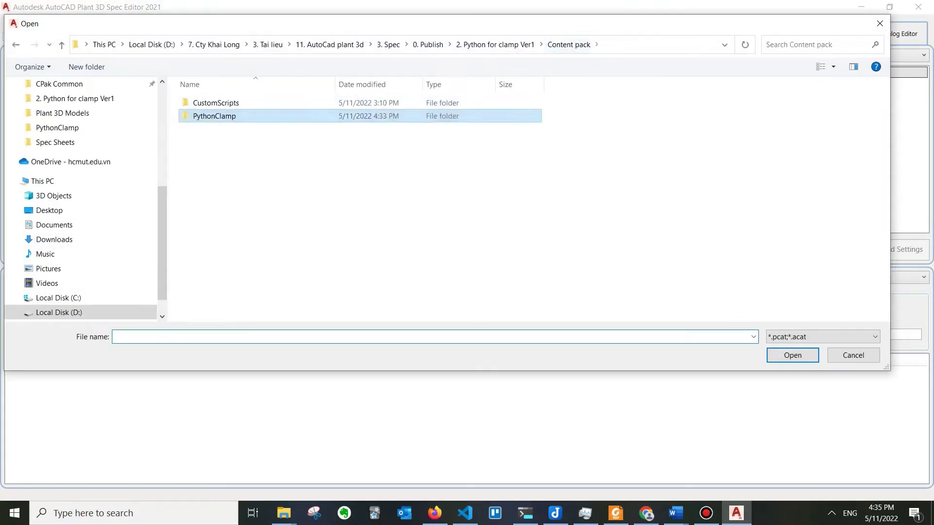
pyautogui.doubleClick(209, 103)
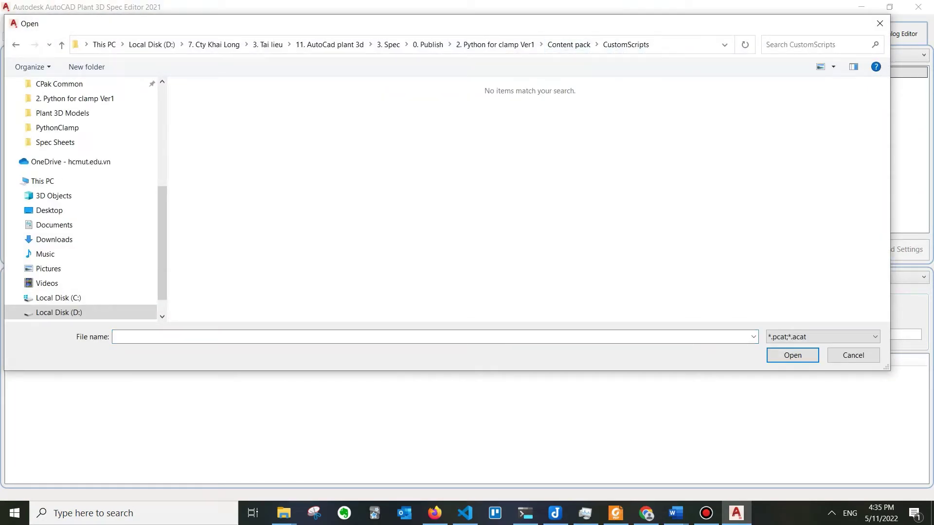
pyautogui.click(568, 45)
pyautogui.doubleClick(209, 116)
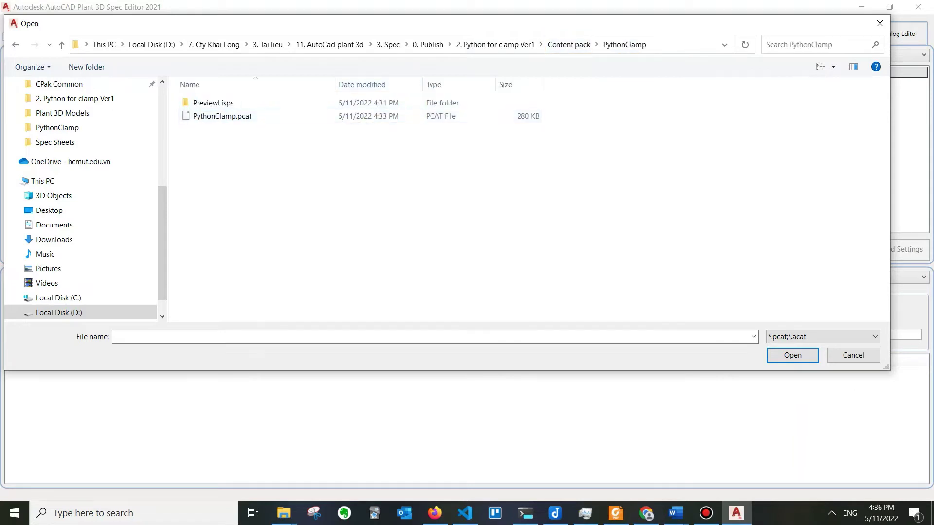
pyautogui.click(222, 116)
pyautogui.click(793, 355)
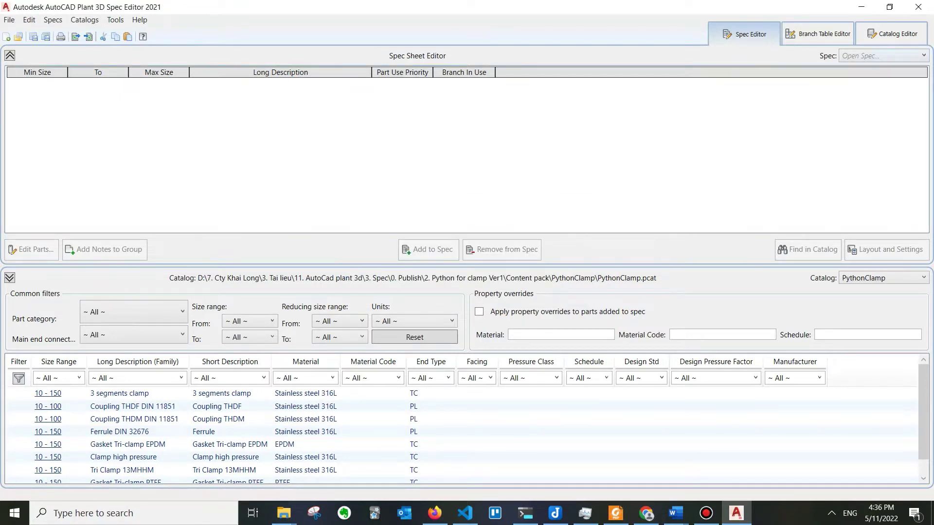
# In the Catalog Editor, browse PythonClamp parts from Coupling THDF DIN 11851 through Tri Clamp 13MHHM.
pyautogui.click(893, 33)
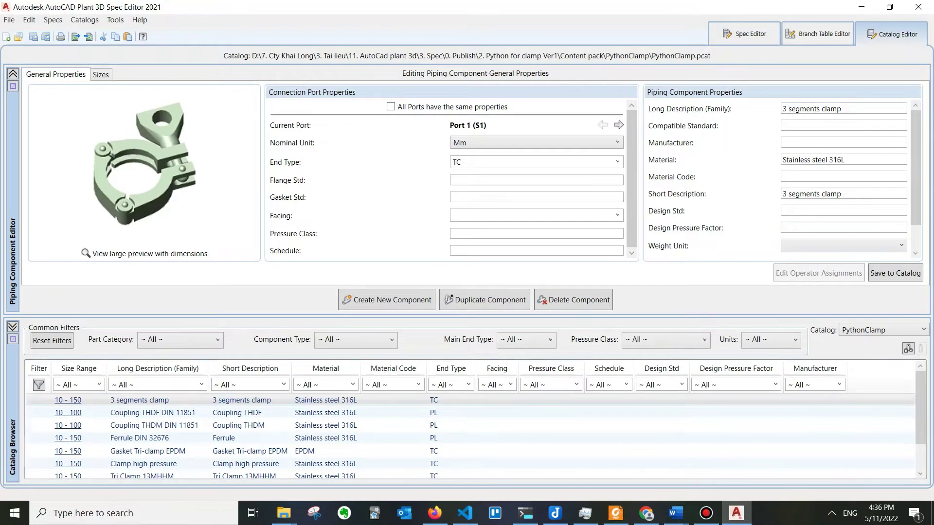
pyautogui.click(160, 412)
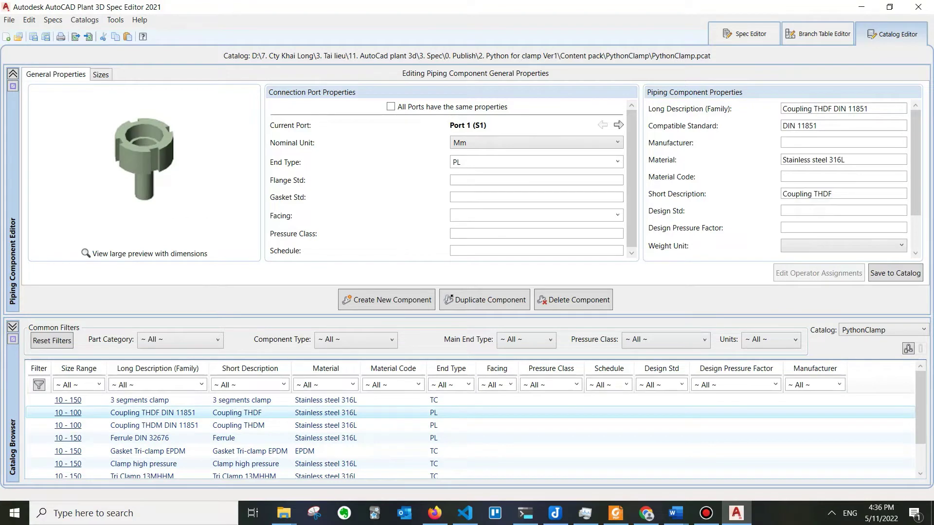
pyautogui.press('Down')
pyautogui.press('Down')
pyautogui.press('Down')
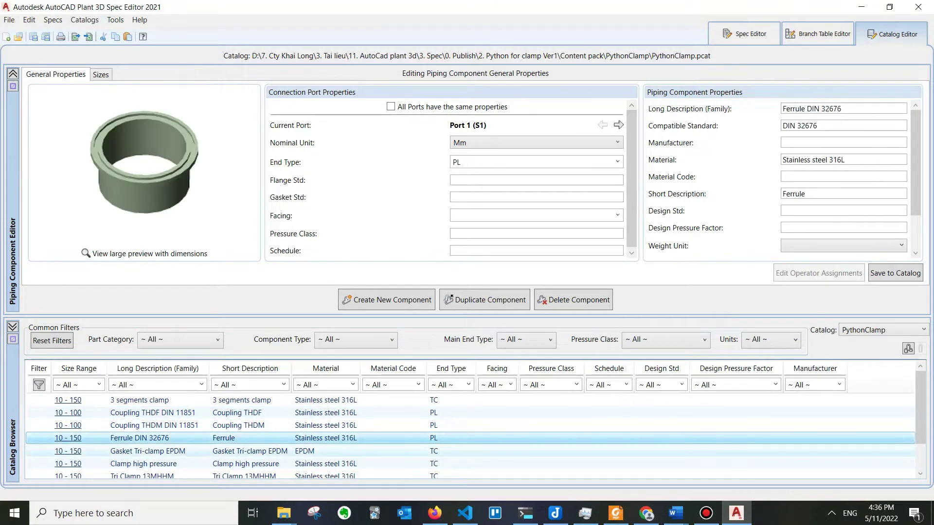
pyautogui.press('Down')
pyautogui.scroll(-1, 467, 438)
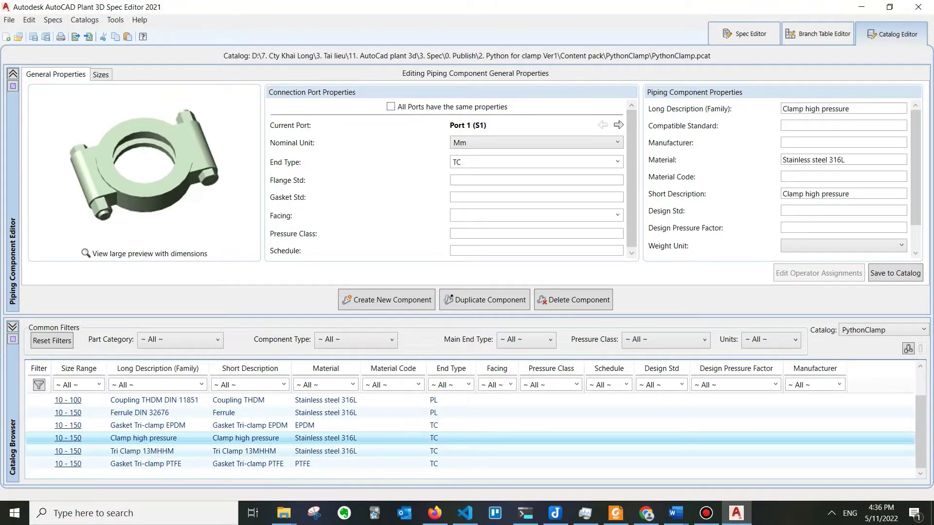
pyautogui.press('Down')
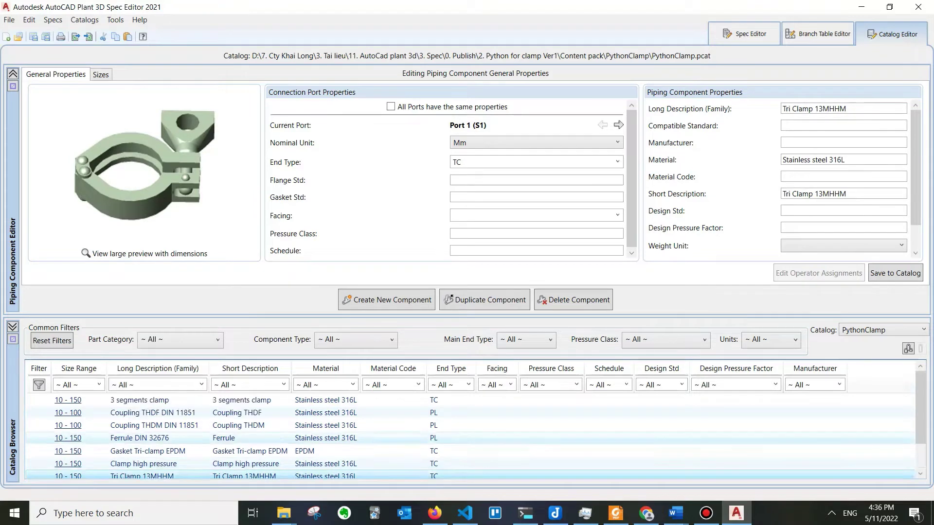
pyautogui.press('Down')
pyautogui.press('Up')
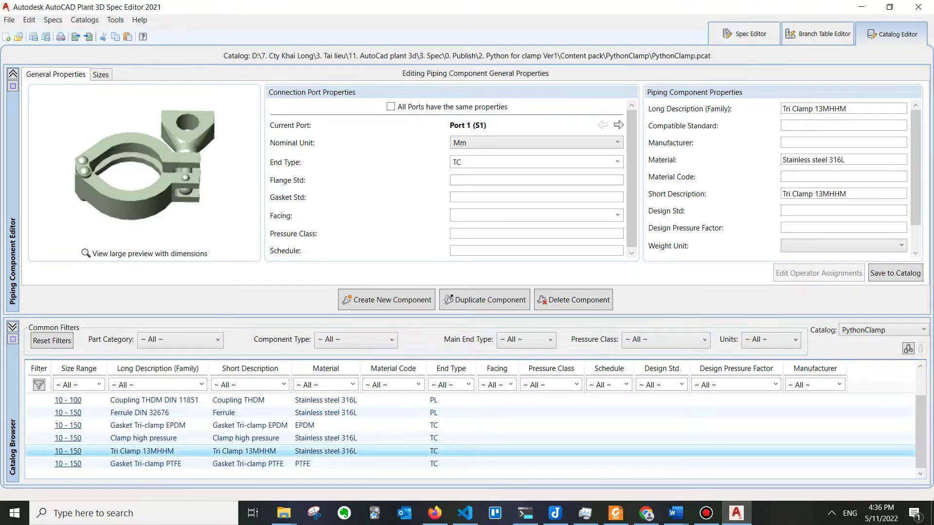
# Start opening an existing spec file from the File menu.
pyautogui.hotkey('alt', 'f')
pyautogui.press('Down')
pyautogui.press('Down')
pyautogui.press('Return')
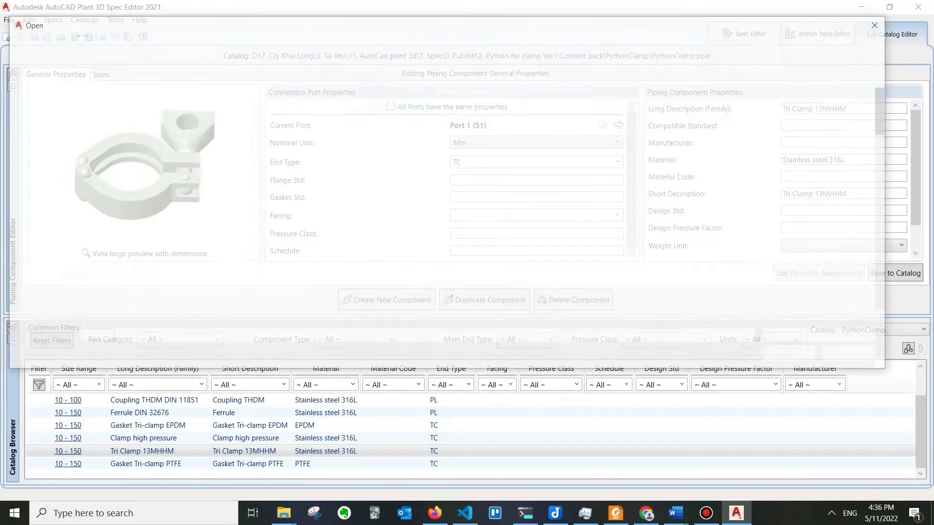
# Open the DIN 11850.pspx spec from the Spec Sheets folder.
pyautogui.scroll(-3, 243, 228)
pyautogui.scroll(-3, 243, 229)
pyautogui.scroll(-1, 246, 228)
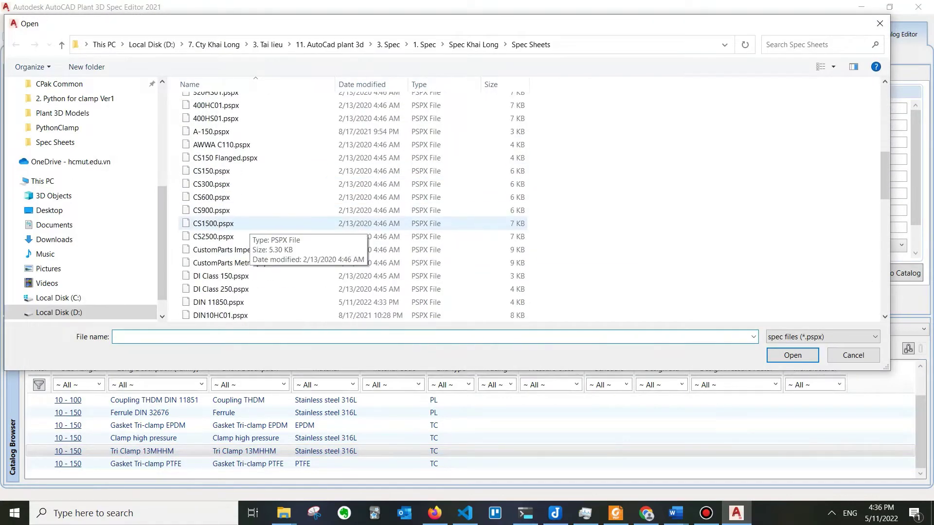
pyautogui.click(219, 303)
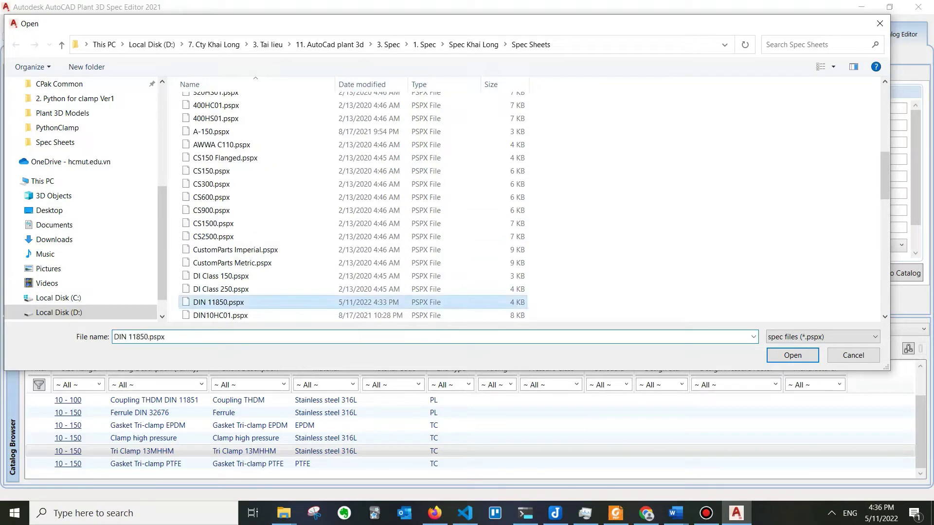
pyautogui.press('Return')
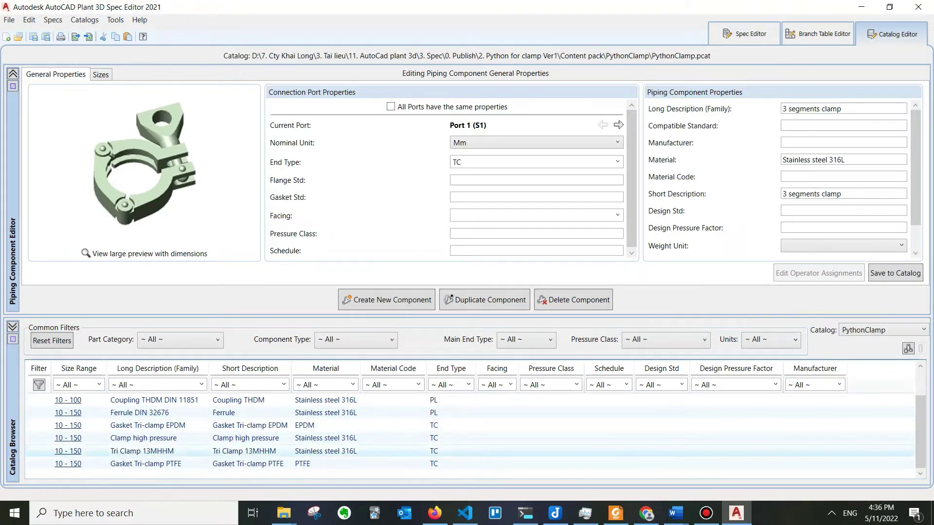
# Select all six PythonClamp parts and add them to the DIN 11850 spec.
pyautogui.hotkey('ctrl', 'a')
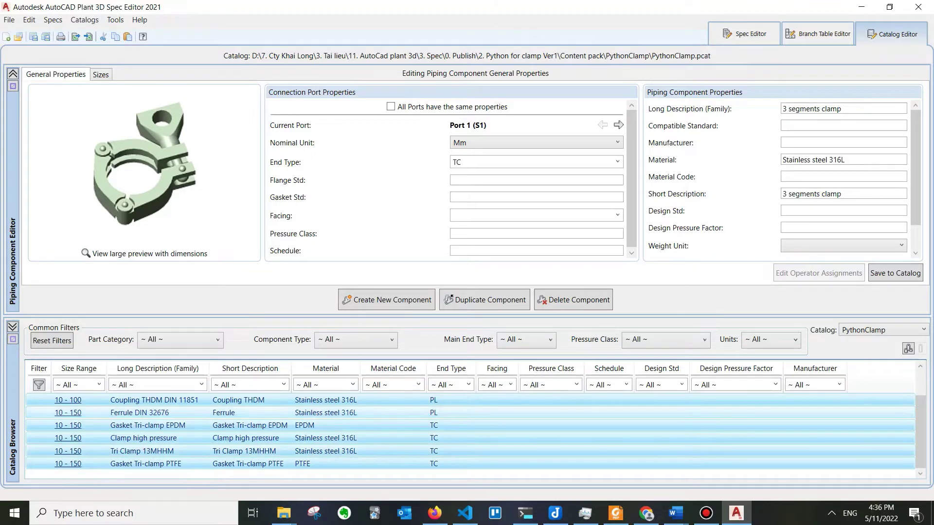
pyautogui.rightClick(132, 411)
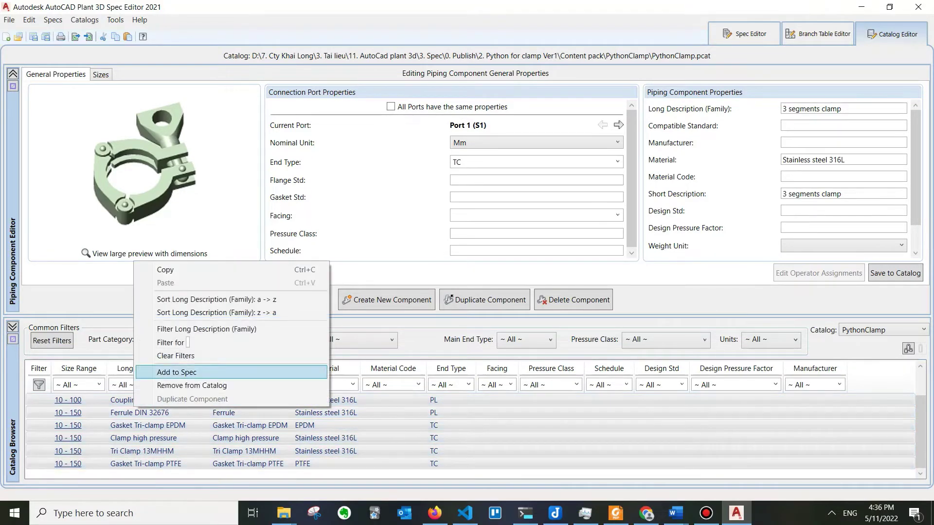
pyautogui.click(185, 371)
pyautogui.click(337, 195)
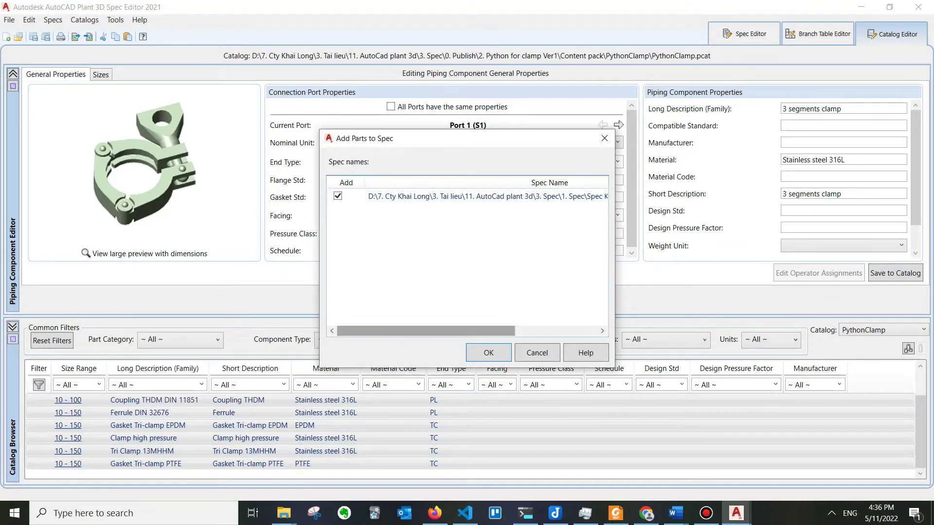
pyautogui.click(488, 352)
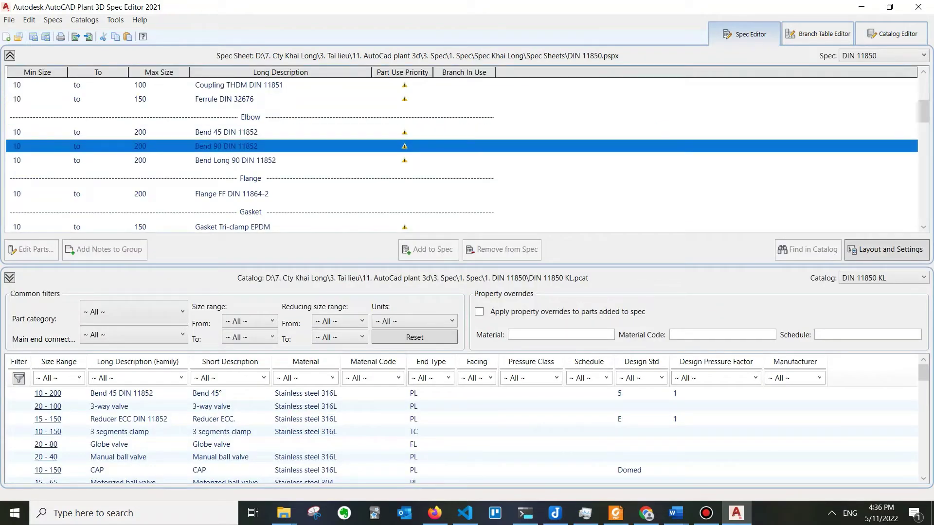
# Step through the DIN 11850 spec's Clamp and Coupling rows, then briefly open and dismiss the Start menu.
pyautogui.press('Down')
pyautogui.press('Down')
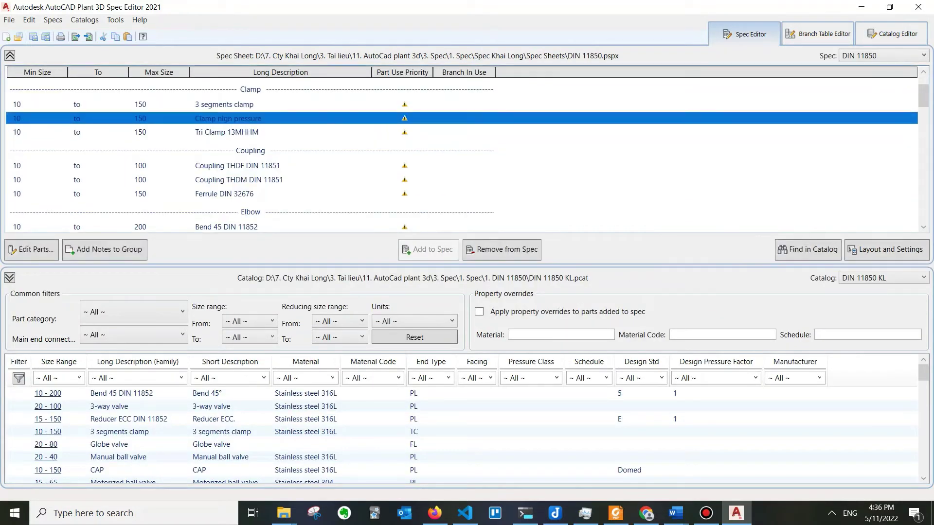
pyautogui.press('Down')
pyautogui.press('Down')
pyautogui.hotkey('shift', 'Down')
pyautogui.press('Down')
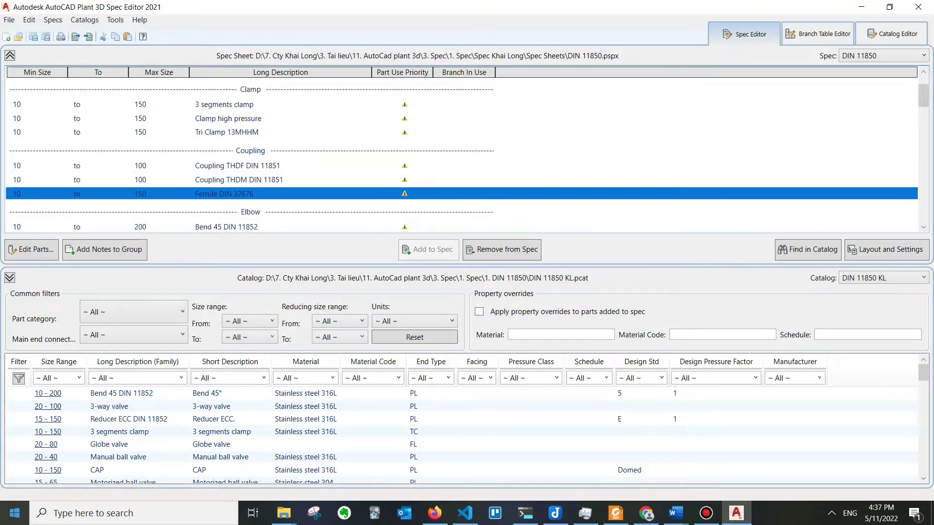
pyautogui.press('super')
pyautogui.press('Escape')
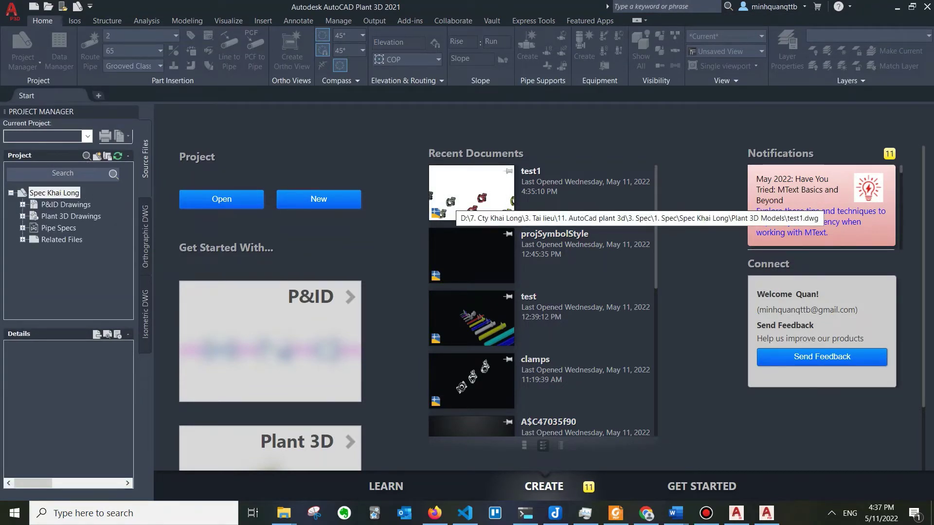
# Reopen test1.dwg from Recent Documents, answering No to the load errors, and pan around the model.
pyautogui.click(449, 207)
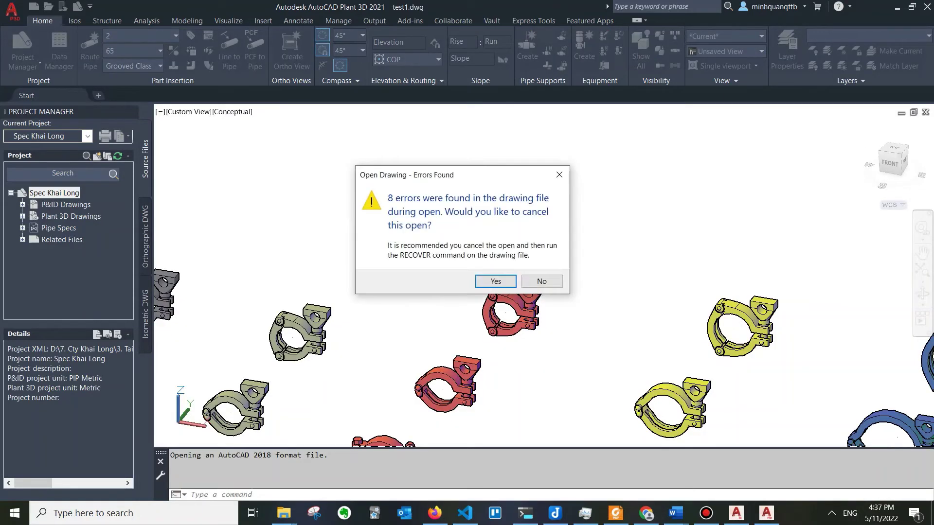
pyautogui.click(544, 281)
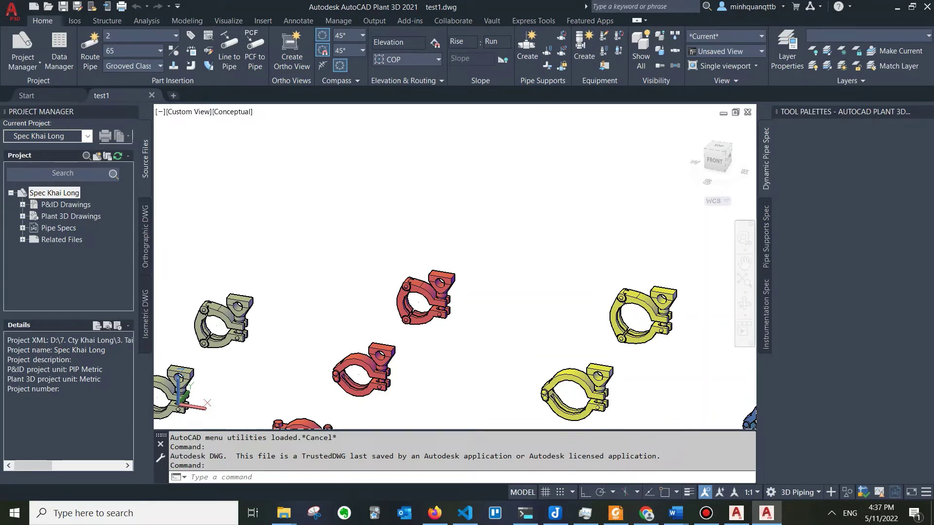
pyautogui.scroll(-3, 546, 280)
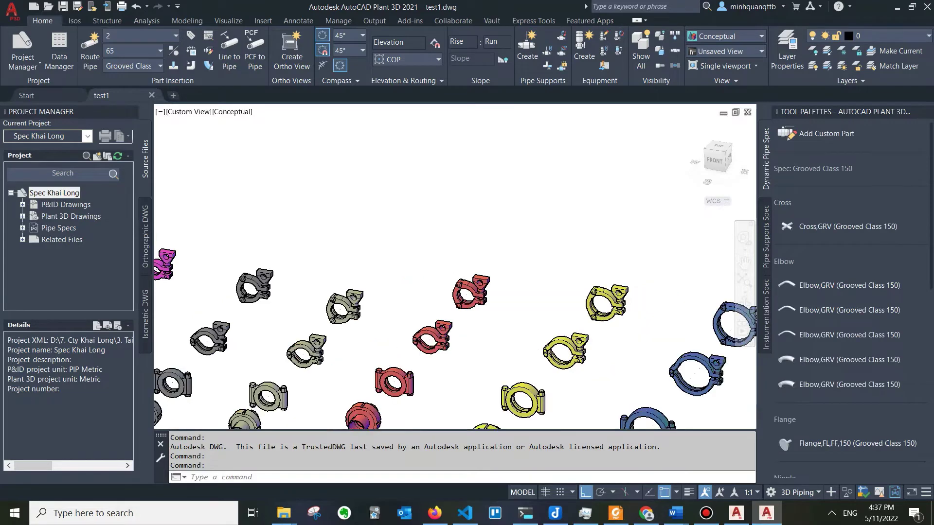
pyautogui.scroll(-1, 471, 287)
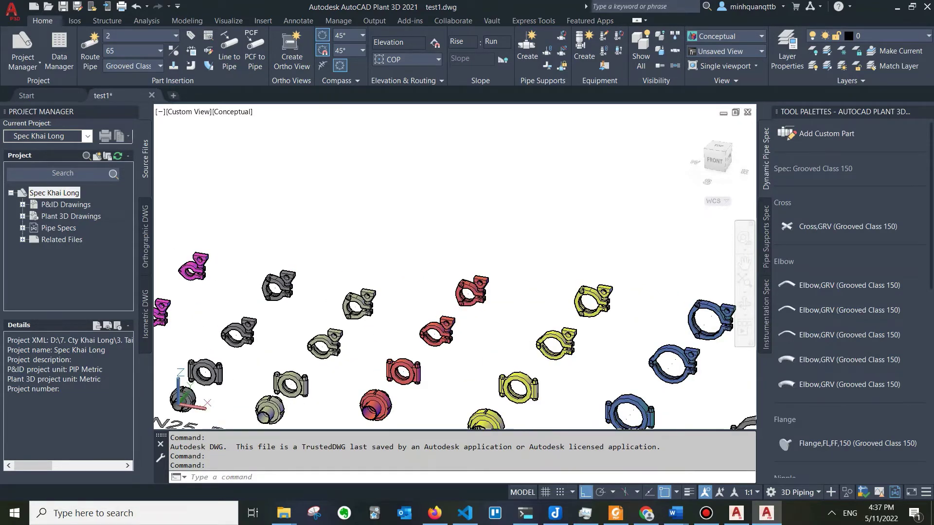
pyautogui.moveTo(516, 295); pyautogui.dragTo(529, 139, button='middle')
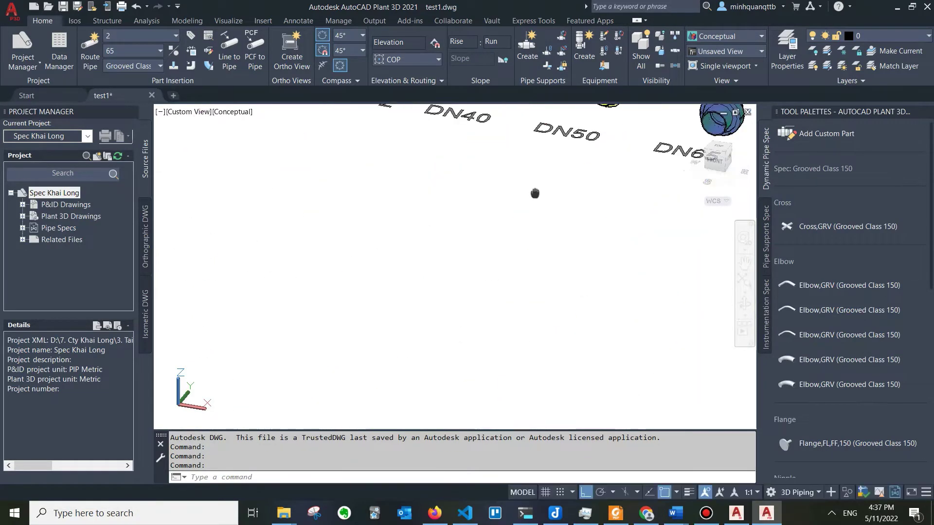
pyautogui.moveTo(536, 194); pyautogui.dragTo(584, 119, button='middle')
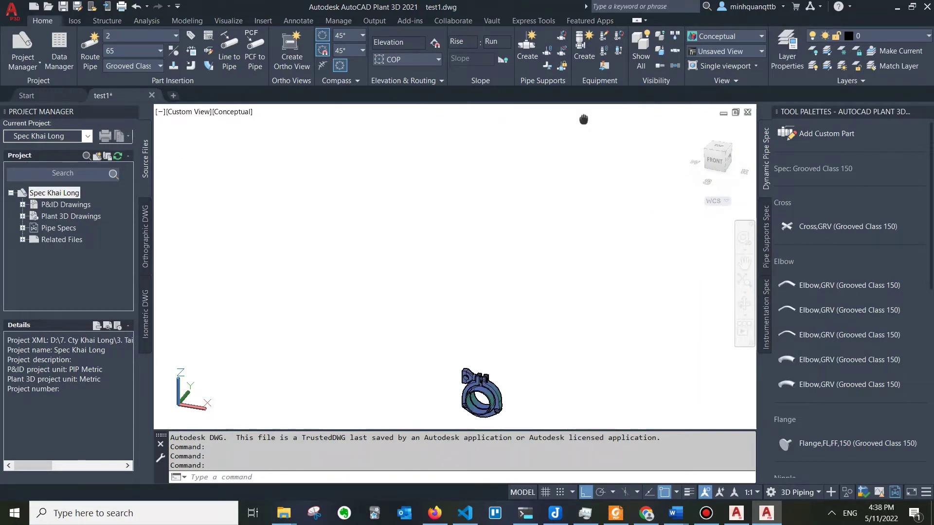
pyautogui.moveTo(366, 273)
pyautogui.mouseDown(button='middle')
pyautogui.moveTo(631, 357)
pyautogui.moveTo(618, 309)
pyautogui.mouseUp(button='middle')
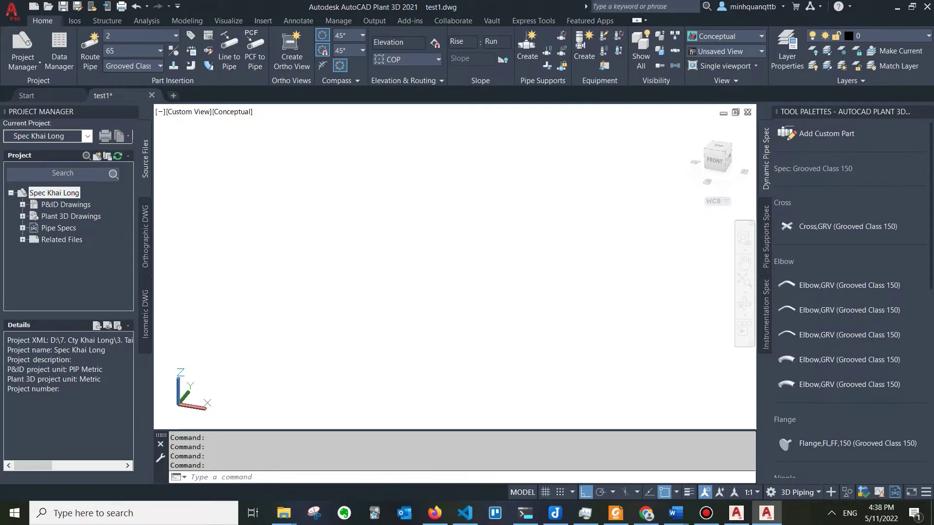
# Select DIN 11850 as the current spec and browse its caps, couplings, ferrules, valves and instruments.
pyautogui.click(131, 66)
pyautogui.scroll(1, 141, 145)
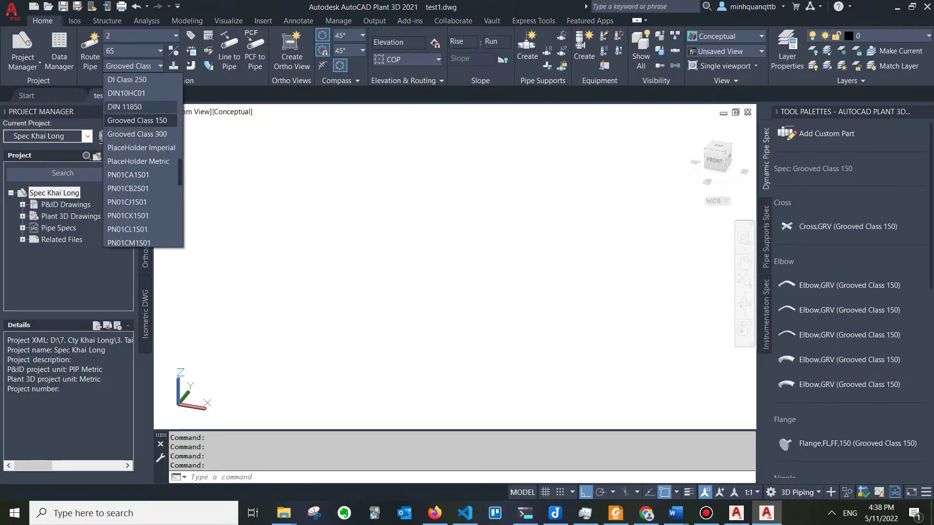
pyautogui.click(125, 107)
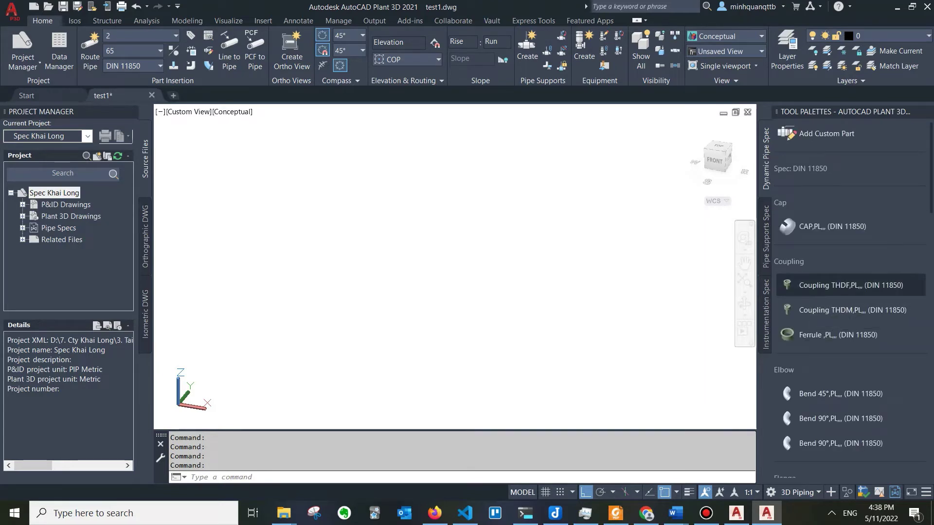
pyautogui.scroll(-3, 827, 336)
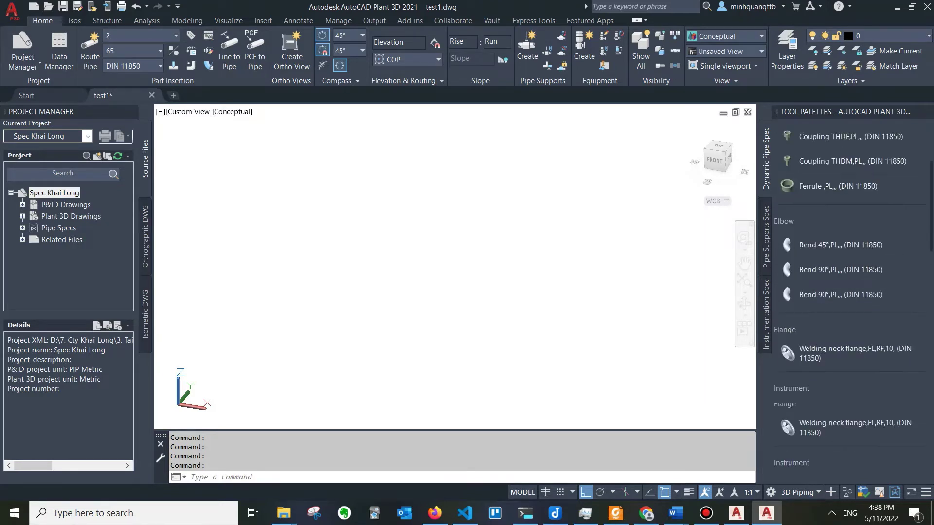
pyautogui.scroll(-3, 827, 336)
pyautogui.scroll(-3, 851, 292)
pyautogui.scroll(-3, 851, 292)
pyautogui.scroll(-3, 852, 292)
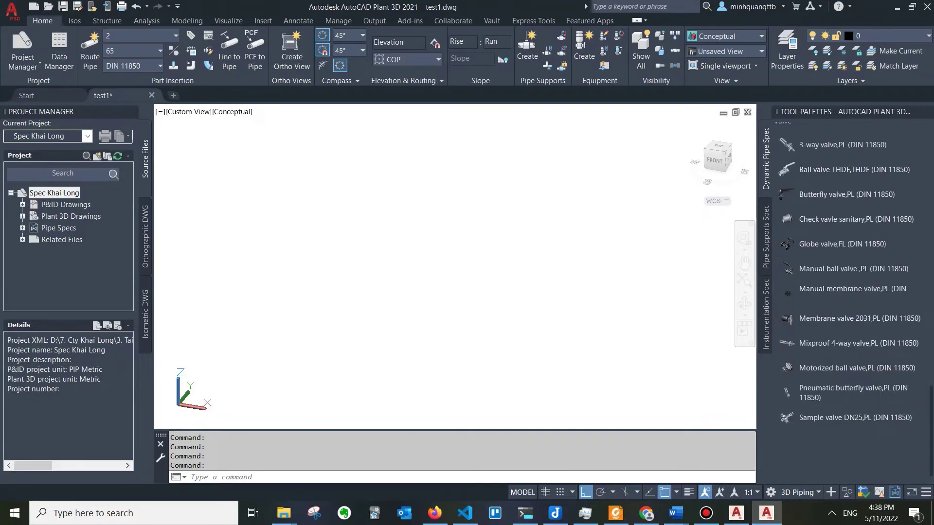
pyautogui.scroll(5, 851, 292)
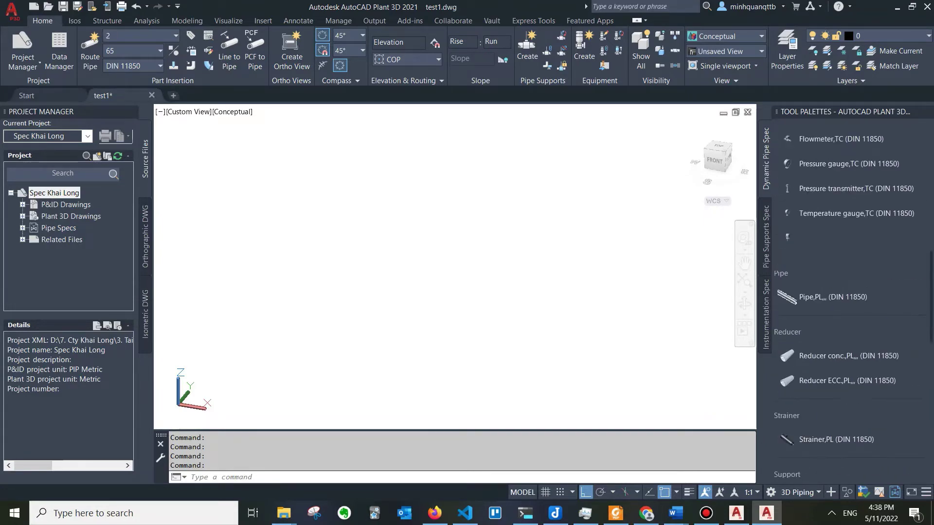
pyautogui.scroll(5, 851, 292)
pyautogui.scroll(5, 852, 291)
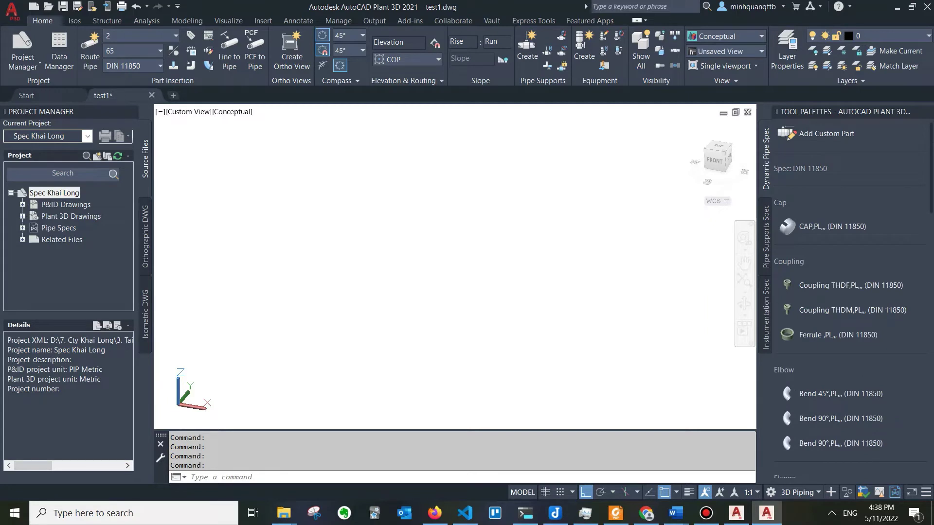
# Route a straight size-40 pipe between two picked points and orbit to view it.
pyautogui.click(160, 51)
pyautogui.click(129, 132)
pyautogui.click(90, 48)
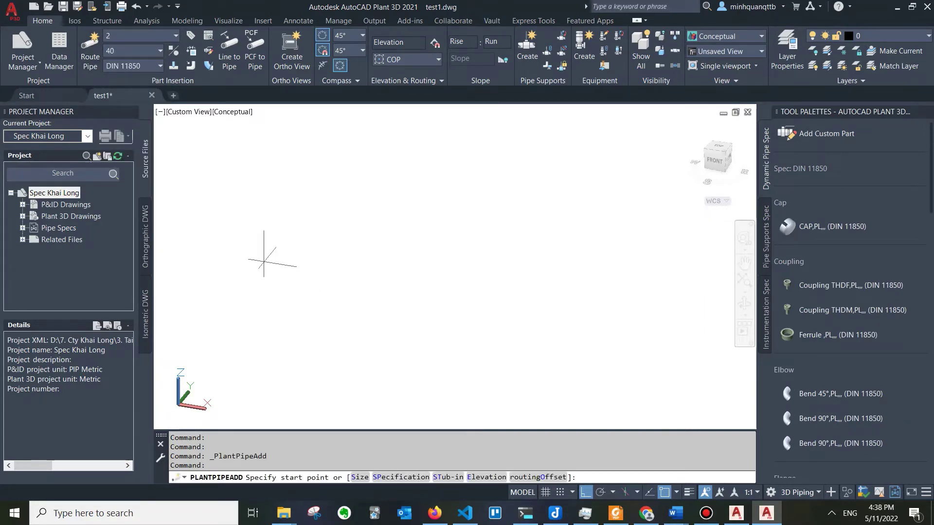
pyautogui.click(265, 262)
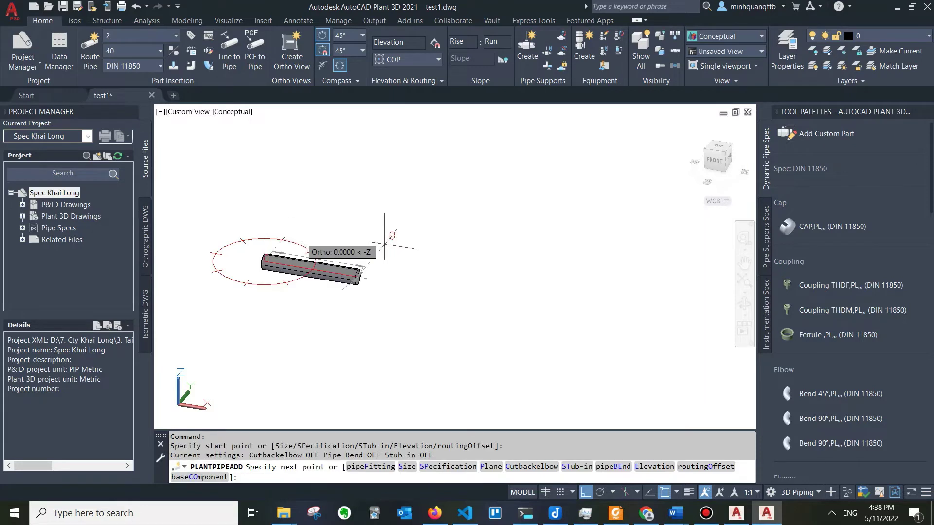
pyautogui.click(330, 179)
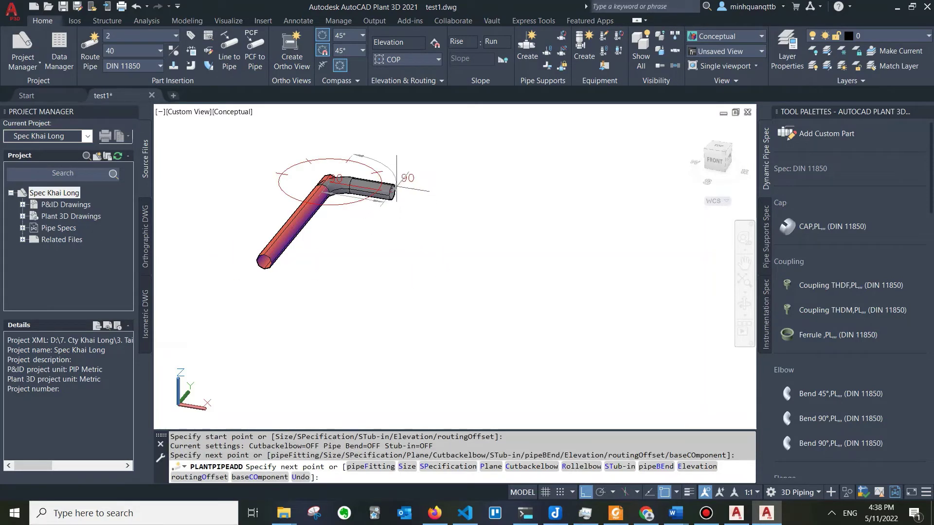
pyautogui.press('Escape')
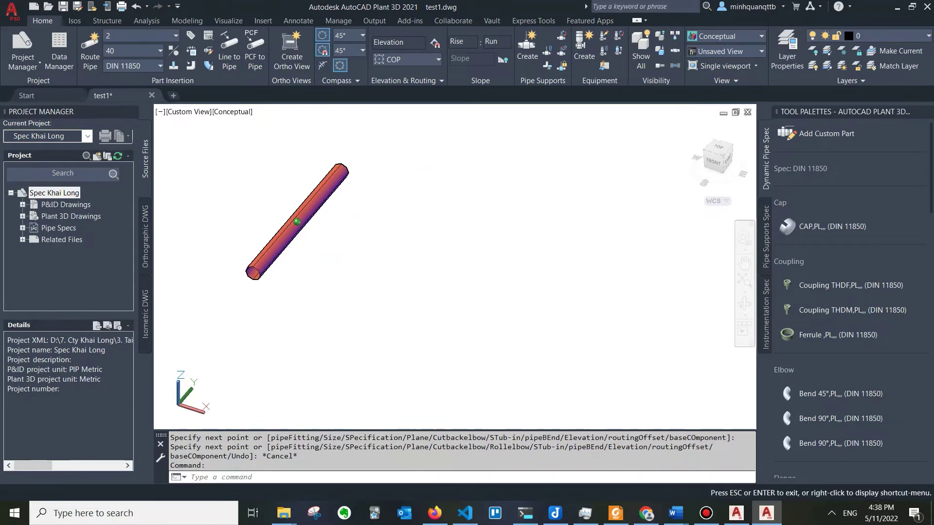
pyautogui.keyDown('shift'); pyautogui.moveTo(325, 217); pyautogui.dragTo(287, 256, button='middle'); pyautogui.keyUp('shift')
pyautogui.moveTo(328, 191); pyautogui.dragTo(356, 238, button='middle')
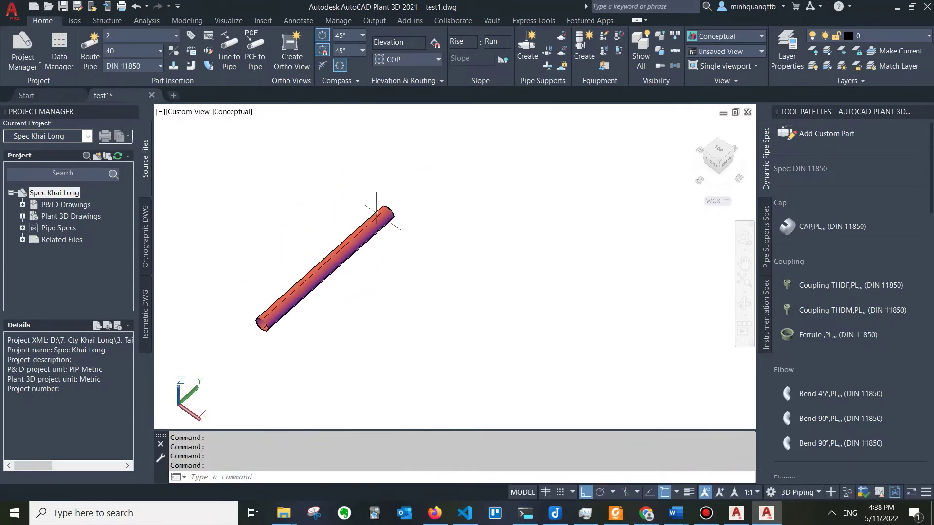
# Fit a coupling onto the pipe's upper end.
pyautogui.click(837, 335)
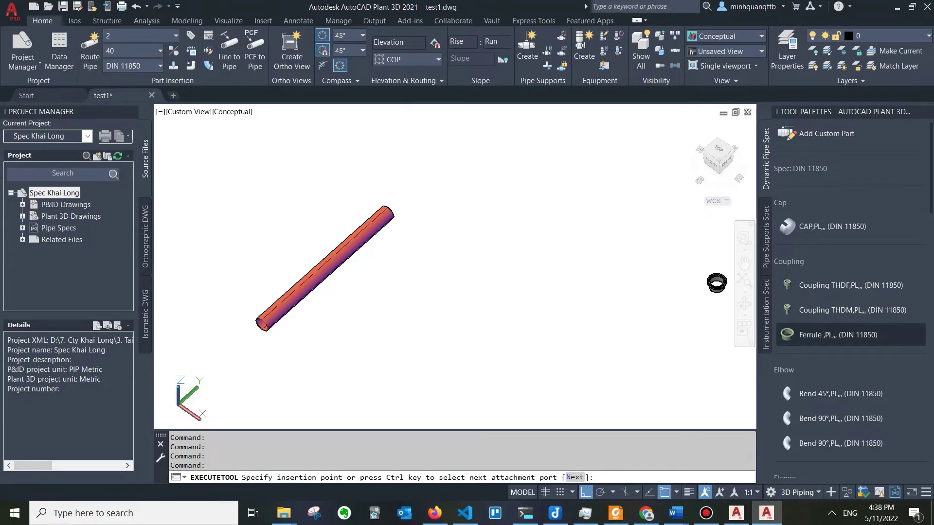
pyautogui.press('Escape')
pyautogui.click(836, 310)
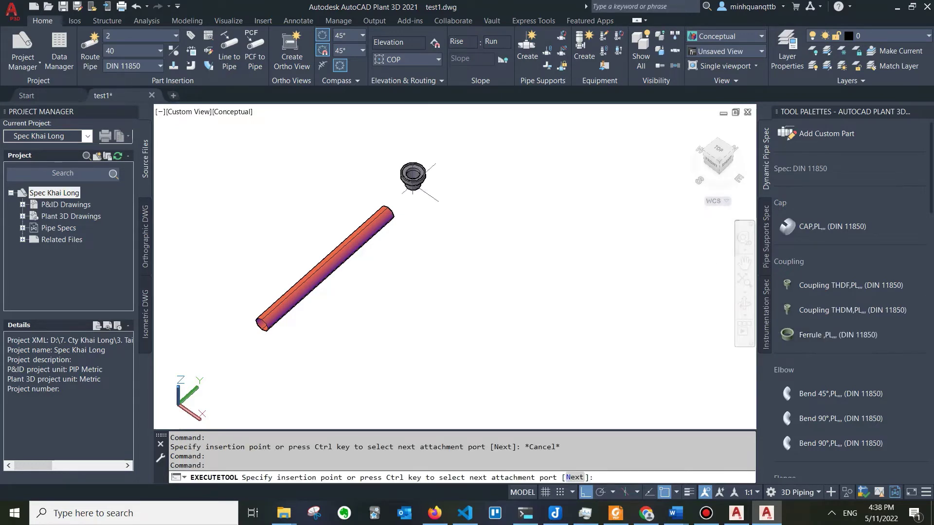
pyautogui.click(395, 208)
pyautogui.click(397, 206)
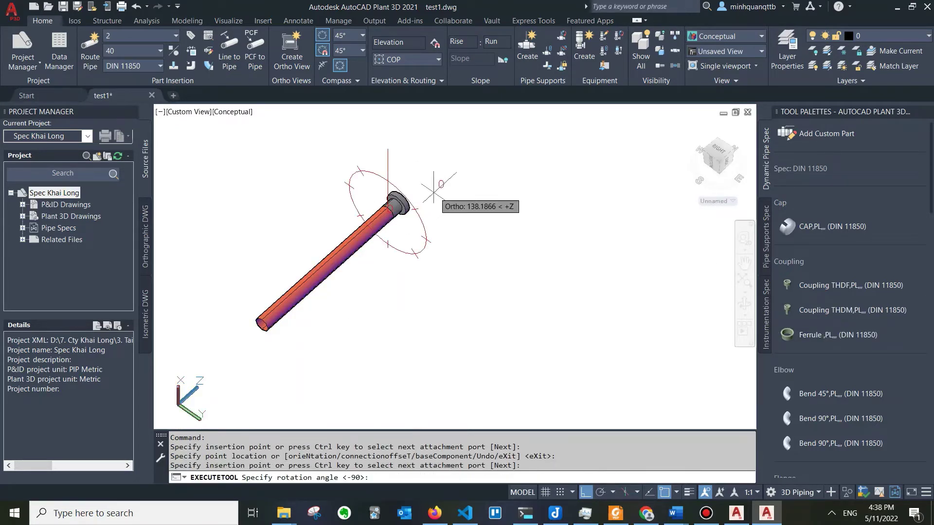
pyautogui.click(433, 189)
pyautogui.scroll(4, 394, 203)
pyautogui.press('Escape')
# Route a short pipe onward from the coupling's open port.
pyautogui.click(397, 201)
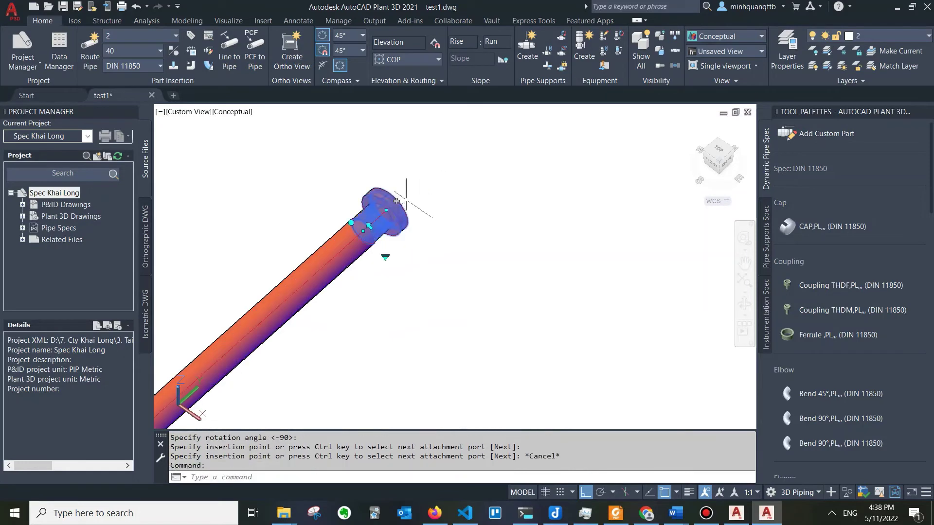
pyautogui.click(397, 200)
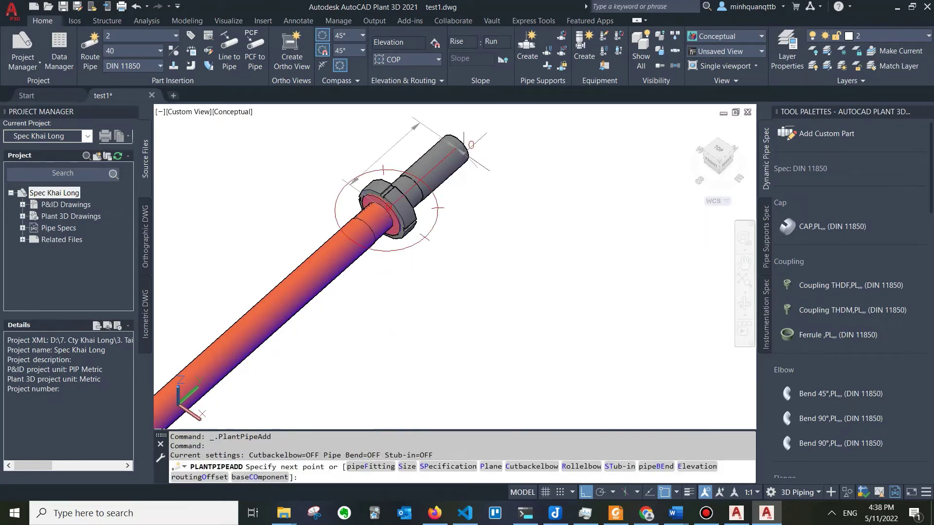
pyautogui.click(459, 146)
pyautogui.press('Escape')
pyautogui.scroll(-3, 426, 199)
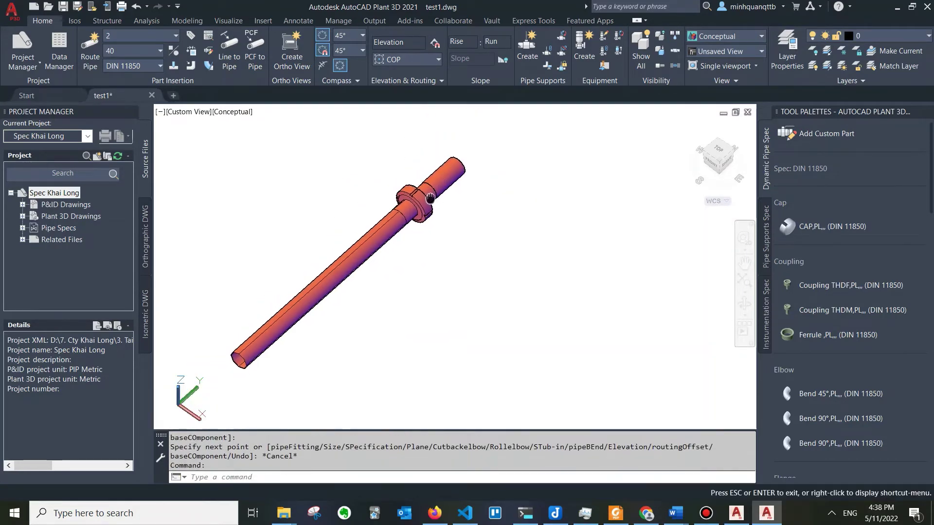
pyautogui.moveTo(362, 261)
pyautogui.mouseDown(button='middle')
pyautogui.moveTo(413, 236)
pyautogui.moveTo(416, 246)
pyautogui.mouseUp(button='middle')
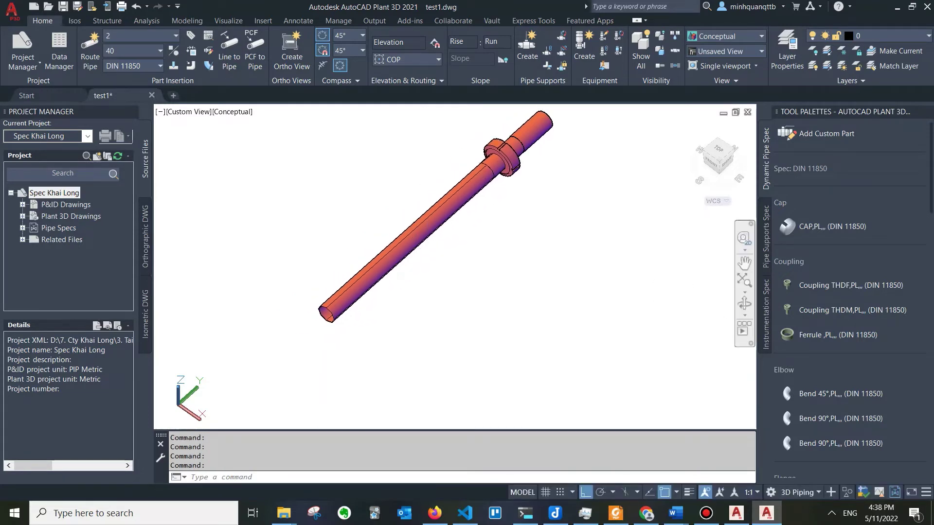
# Insert a ferrule on the pipe's lower end with its default rotation.
pyautogui.click(827, 335)
pyautogui.click(325, 314)
pyautogui.press('Return')
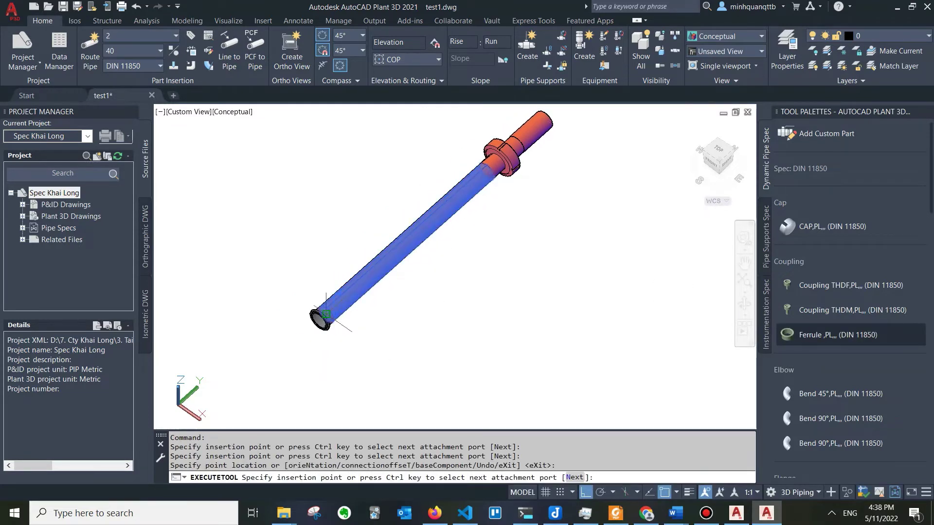
pyautogui.press('Return')
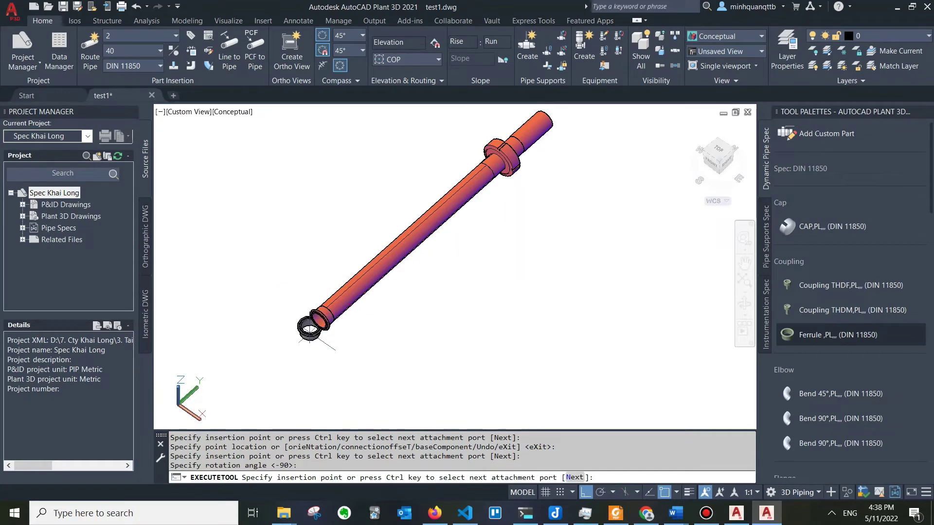
pyautogui.moveTo(313, 322); pyautogui.dragTo(360, 270, button='middle')
pyautogui.press('Escape')
pyautogui.click(376, 261)
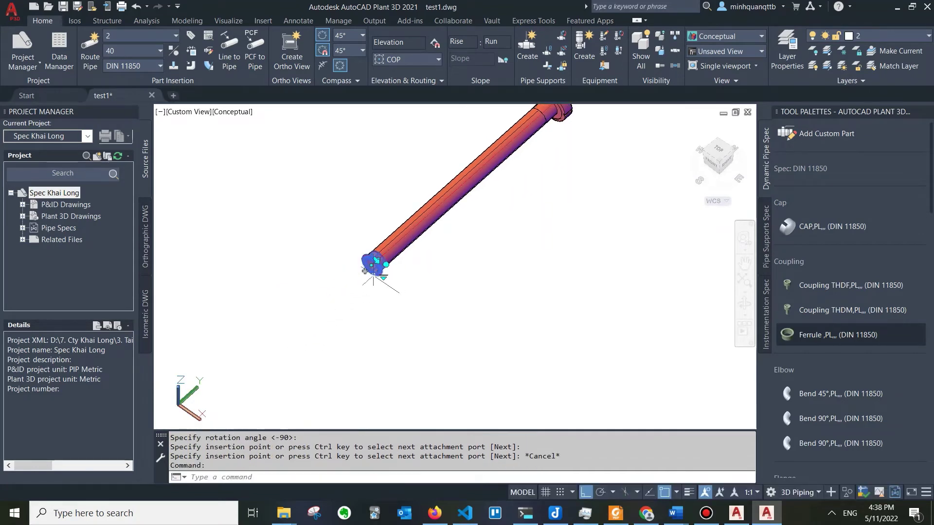
# Add a pipe from the lower ferrule's open end.
pyautogui.click(376, 261)
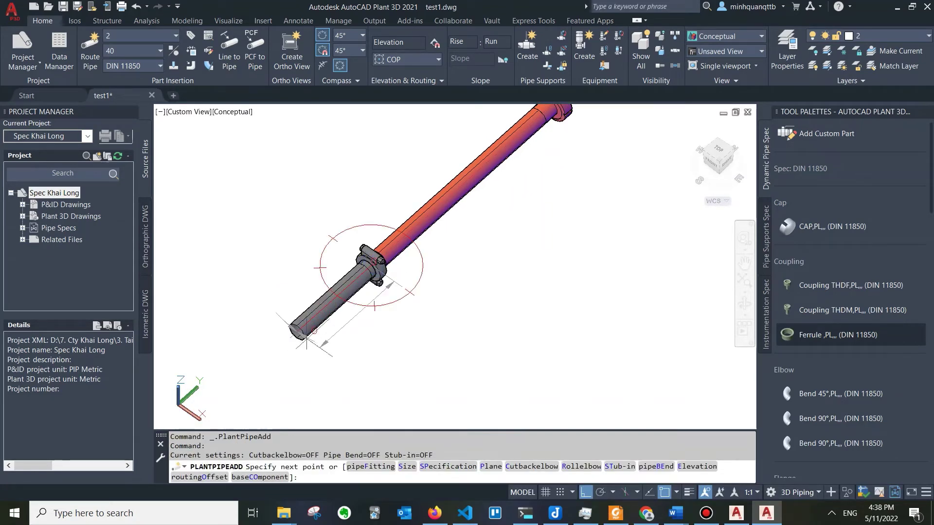
pyautogui.press('Escape')
pyautogui.click(372, 260)
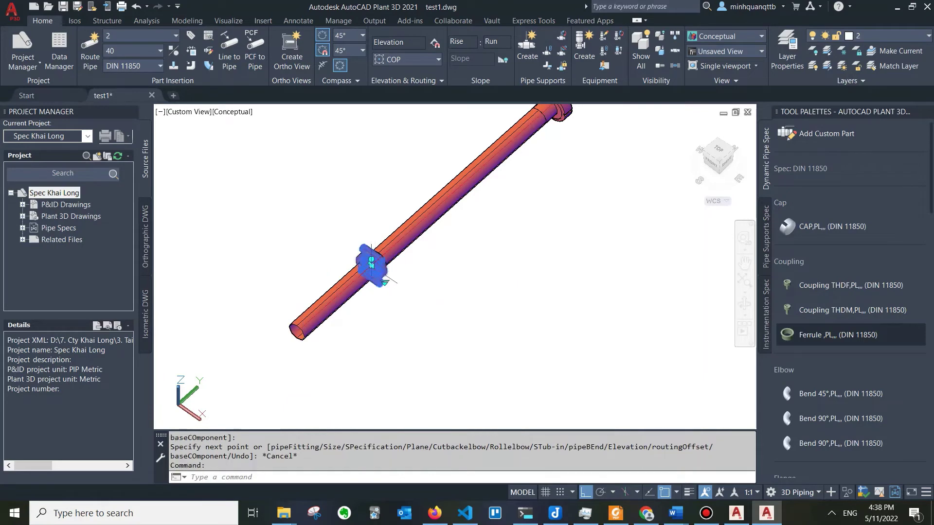
pyautogui.click(371, 261)
pyautogui.press('Escape')
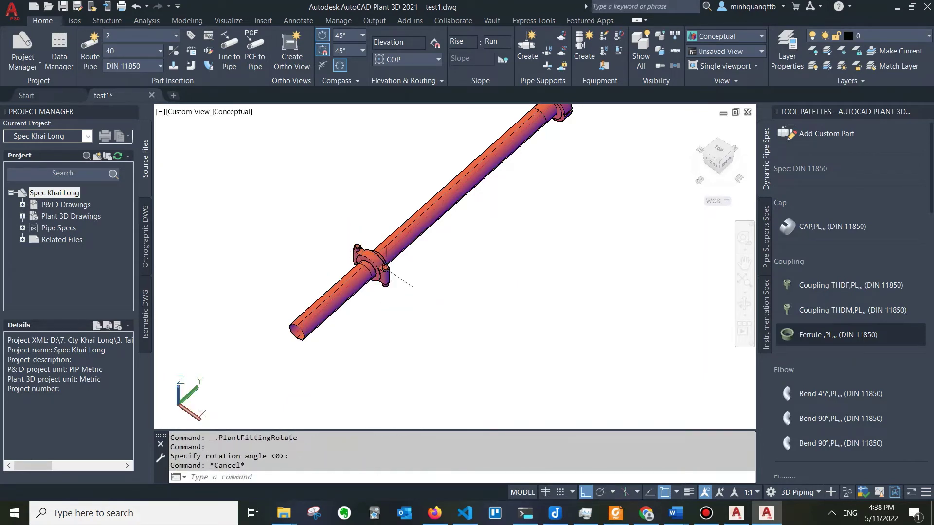
pyautogui.scroll(3, 385, 267)
pyautogui.scroll(2, 385, 268)
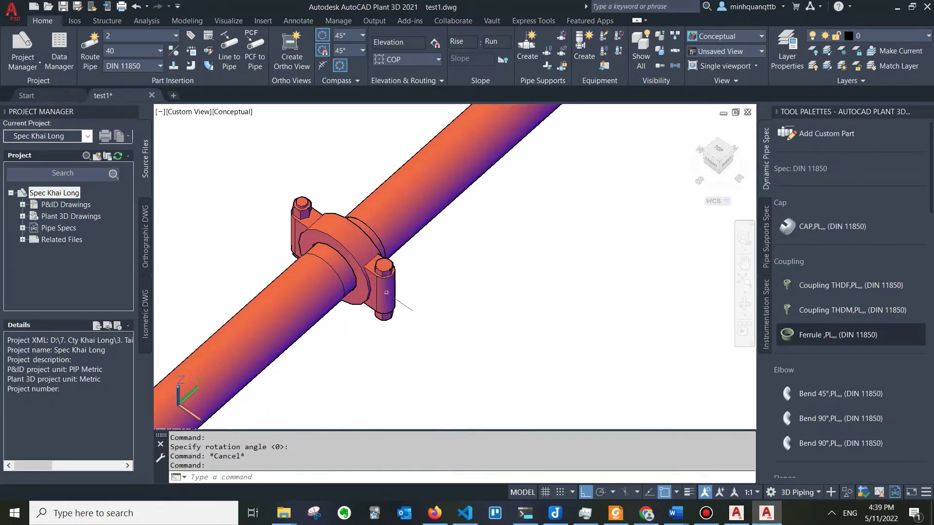
# Substitute a clamp for the lower ferrule joint.
pyautogui.keyDown('ctrl'); pyautogui.click(387, 295); pyautogui.keyUp('ctrl')
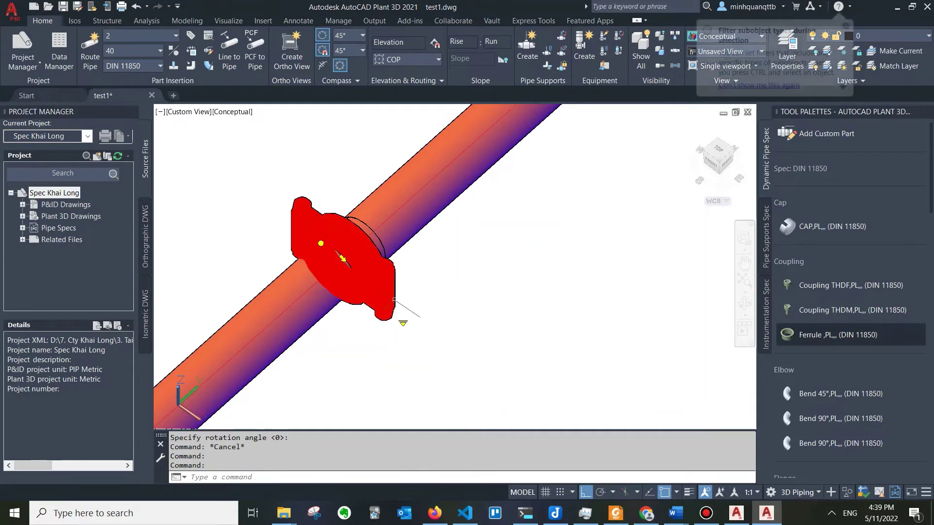
pyautogui.click(402, 323)
pyautogui.click(413, 347)
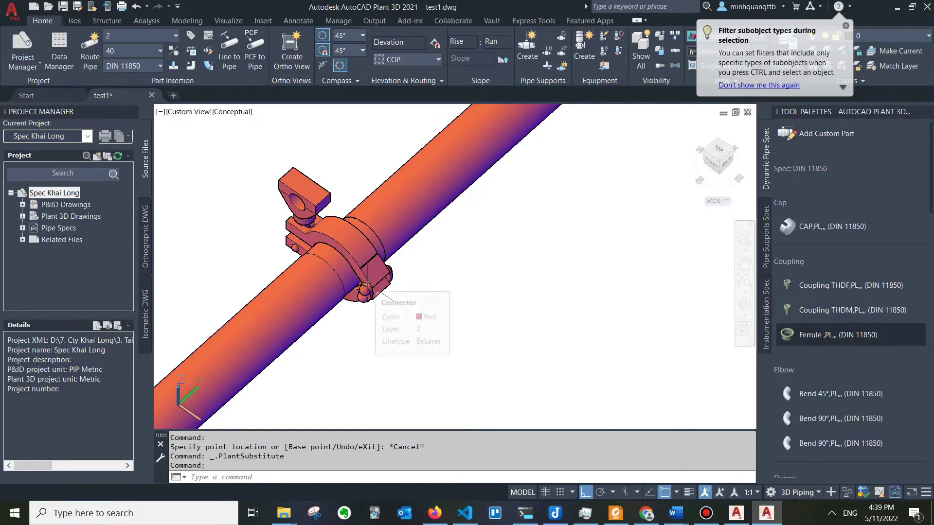
pyautogui.keyDown('shift'); pyautogui.moveTo(367, 282); pyautogui.dragTo(390, 266, button='middle'); pyautogui.keyUp('shift')
pyautogui.click(390, 266)
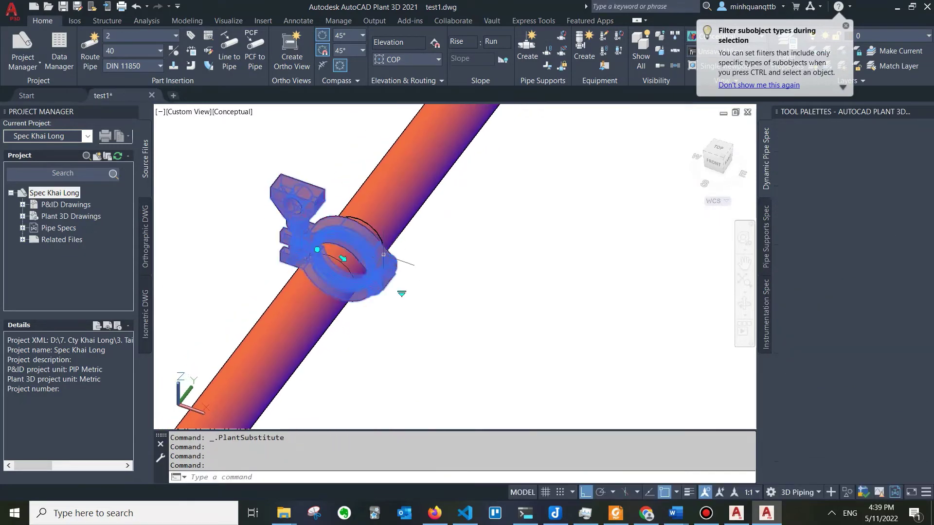
pyautogui.click(419, 267)
pyautogui.press('Escape')
pyautogui.press('Escape')
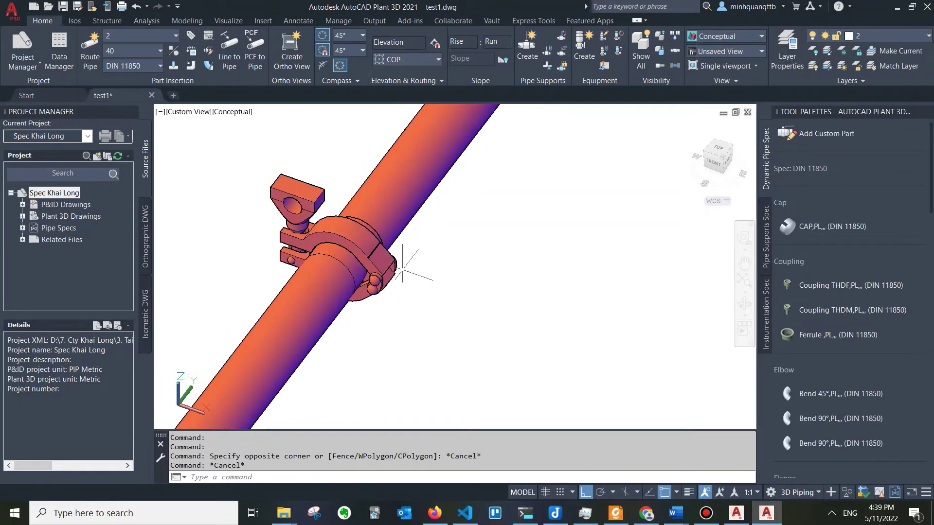
# Swap the clamp for a different clamp model and orbit to inspect it.
pyautogui.click(391, 264)
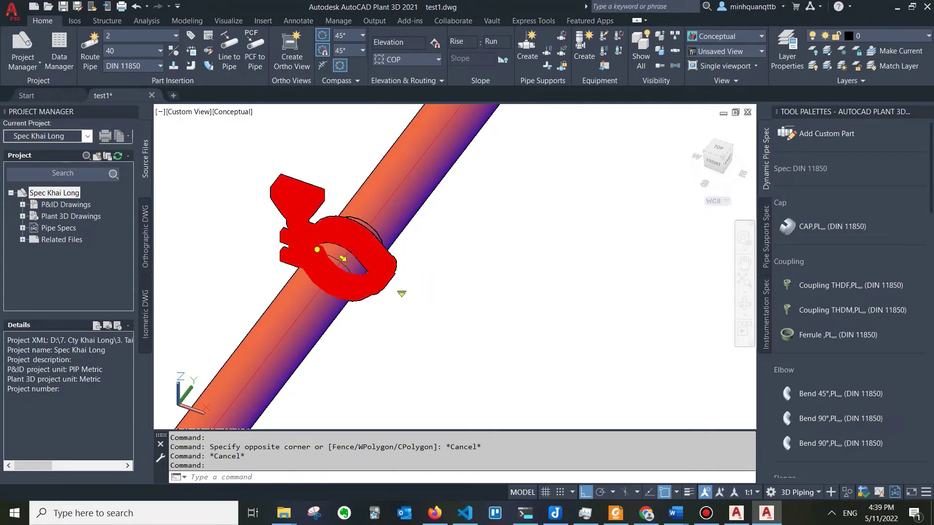
pyautogui.click(402, 294)
pyautogui.click(444, 297)
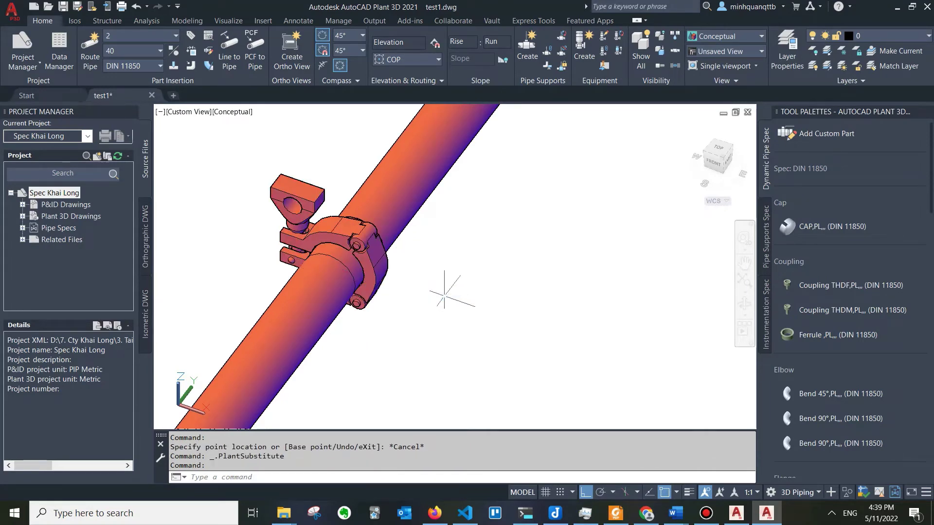
pyautogui.moveTo(444, 291)
pyautogui.keyDown('shift'); pyautogui.mouseDown(button='middle')
pyautogui.moveTo(418, 292)
pyautogui.moveTo(452, 292)
pyautogui.mouseUp(button='middle'); pyautogui.keyUp('shift')
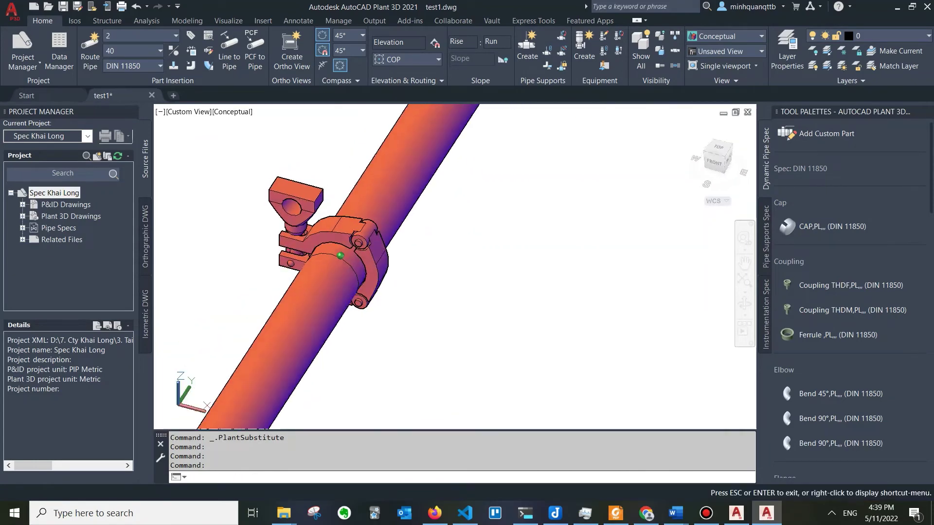
pyautogui.keyDown('shift'); pyautogui.moveTo(340, 256); pyautogui.dragTo(301, 267, button='middle'); pyautogui.keyUp('shift')
pyautogui.scroll(2, 297, 266)
pyautogui.scroll(3, 297, 266)
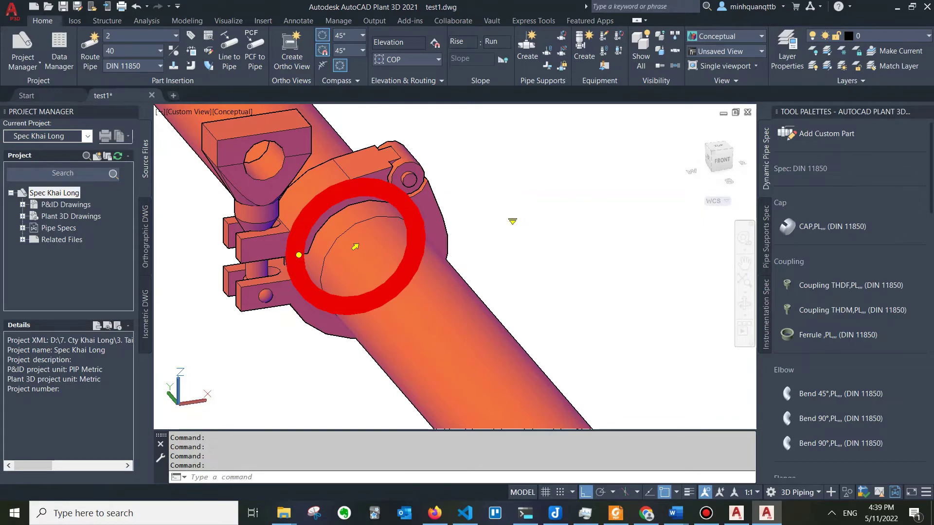
# Choose the gasket for the clamp joint.
pyautogui.click(512, 221)
pyautogui.click(537, 229)
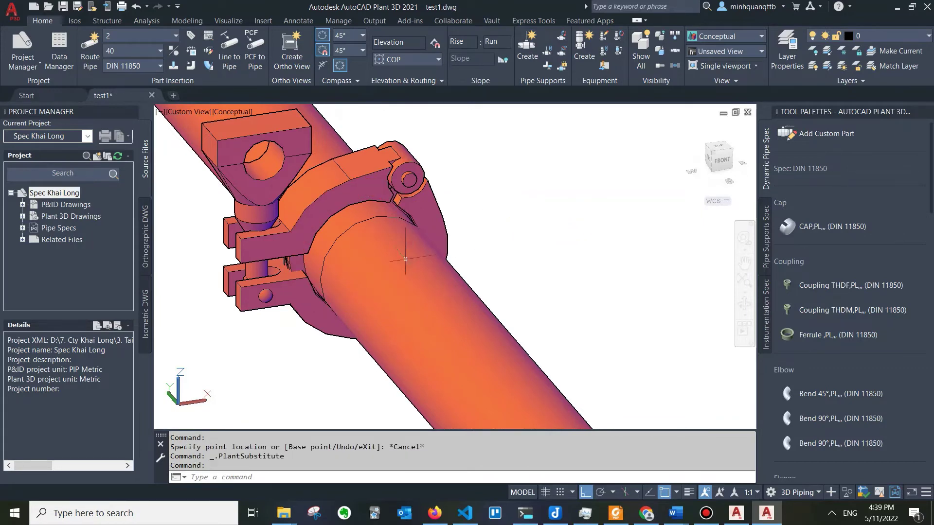
pyautogui.scroll(-3, 334, 264)
pyautogui.scroll(-1, 350, 258)
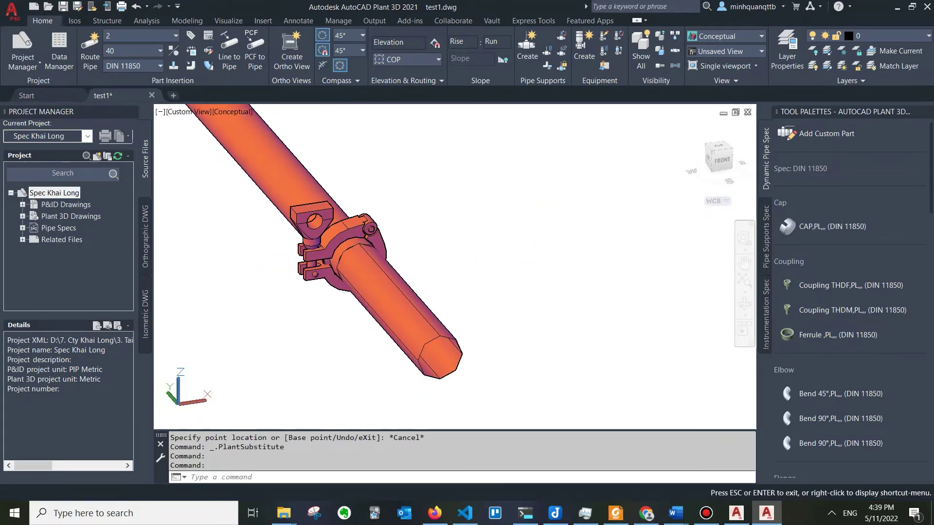
pyautogui.keyDown('shift'); pyautogui.moveTo(355, 262); pyautogui.dragTo(288, 282, button='middle'); pyautogui.keyUp('shift')
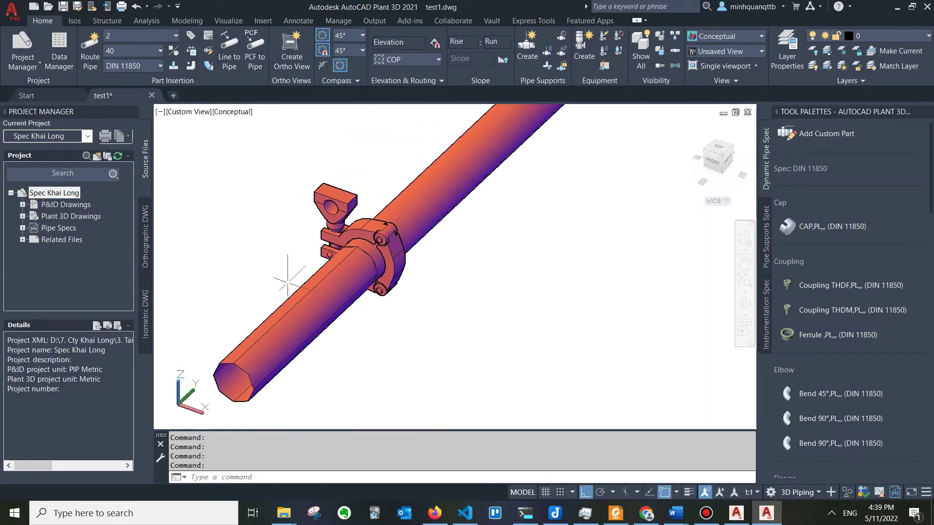
pyautogui.scroll(-1, 292, 283)
pyautogui.scroll(-1, 323, 294)
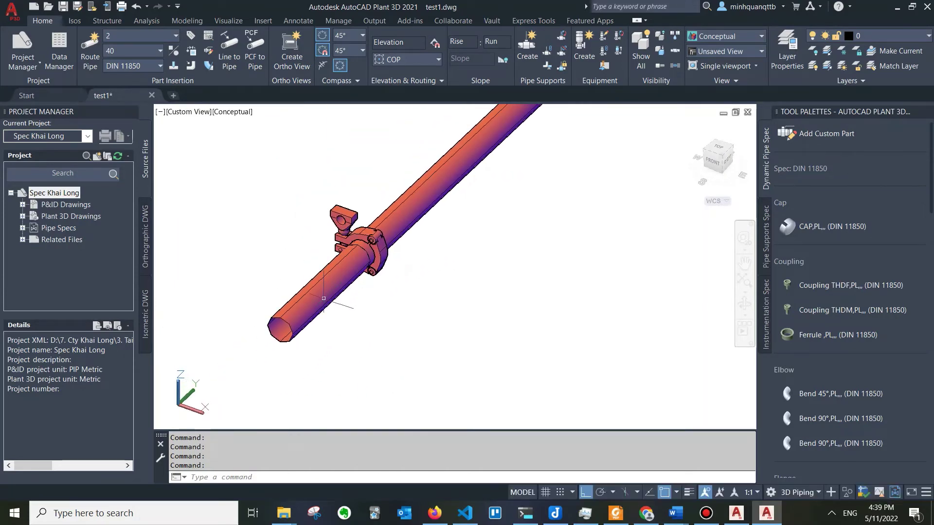
# Insert a ferrule on the open lower pipe end with default rotation.
pyautogui.click(312, 298)
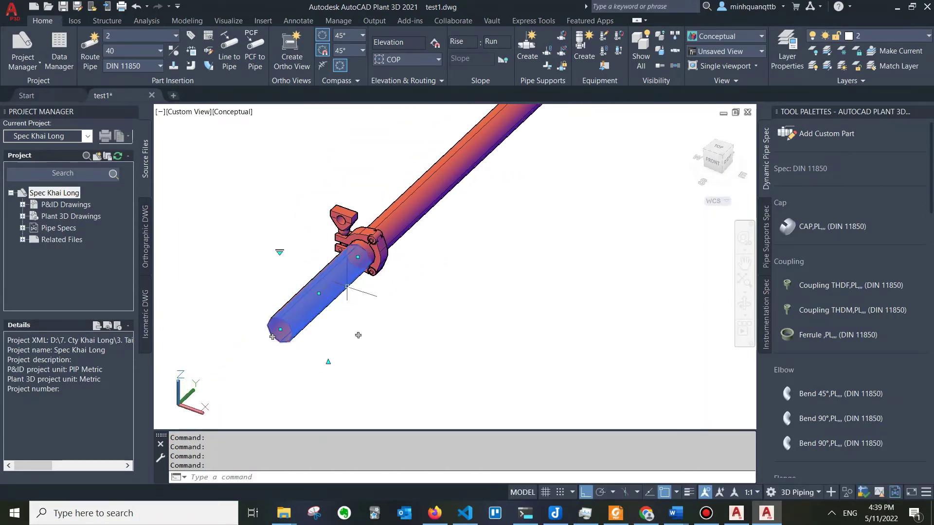
pyautogui.press('Escape')
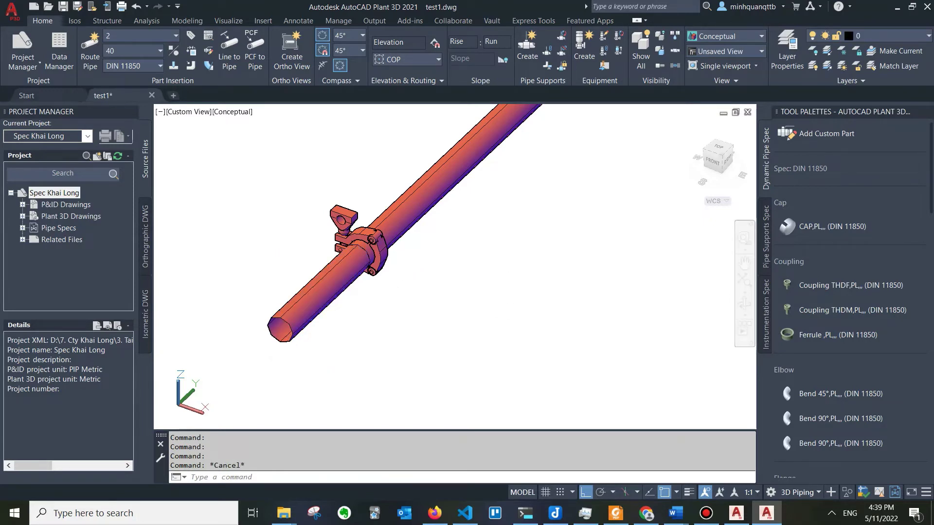
pyautogui.moveTo(467, 279); pyautogui.dragTo(493, 264, button='middle')
pyautogui.click(837, 334)
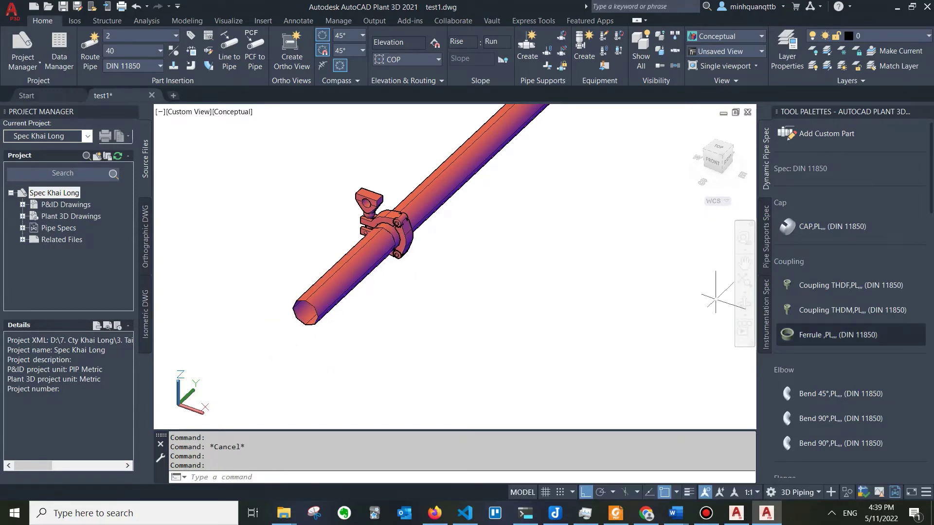
pyautogui.click(311, 318)
pyautogui.press('Return')
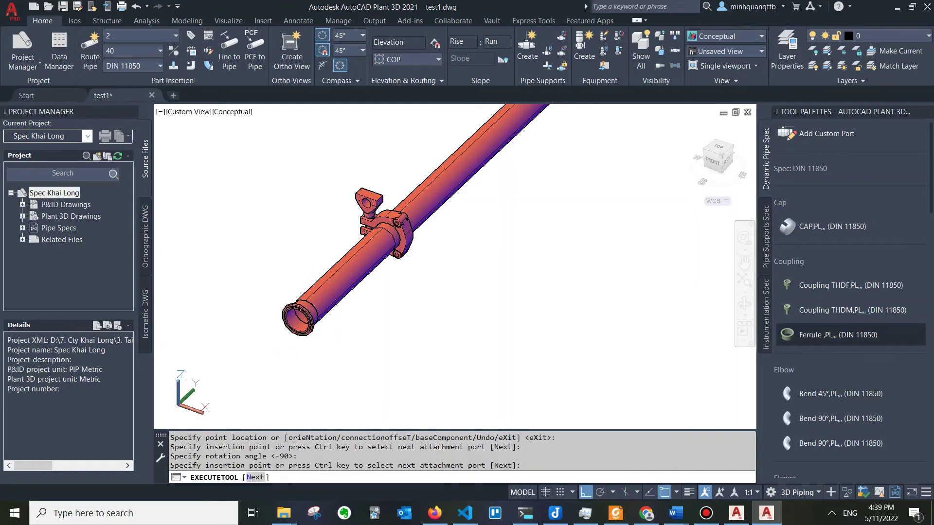
pyautogui.press('Escape')
# Extend the pipe beyond the new ferrule and reorient the resulting lower clamp.
pyautogui.click(307, 325)
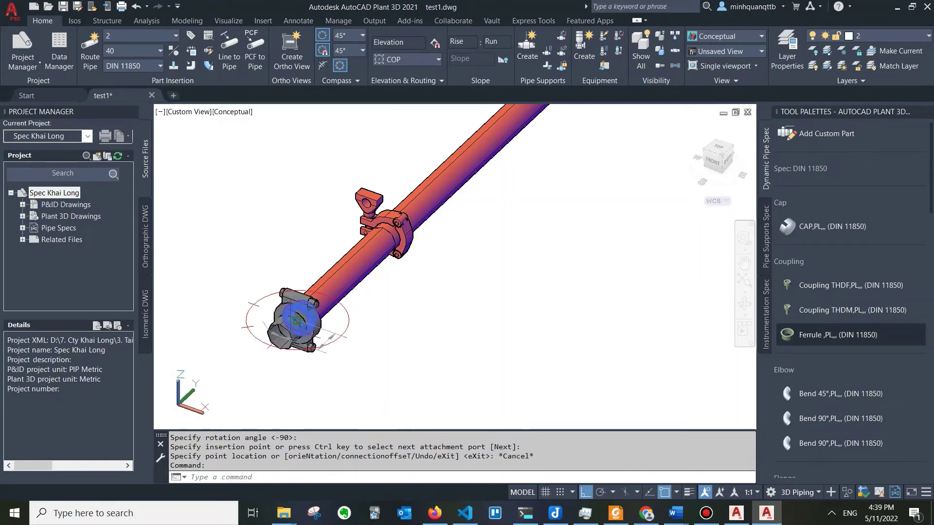
pyautogui.click(298, 320)
pyautogui.click(262, 351)
pyautogui.press('Escape')
pyautogui.click(302, 299)
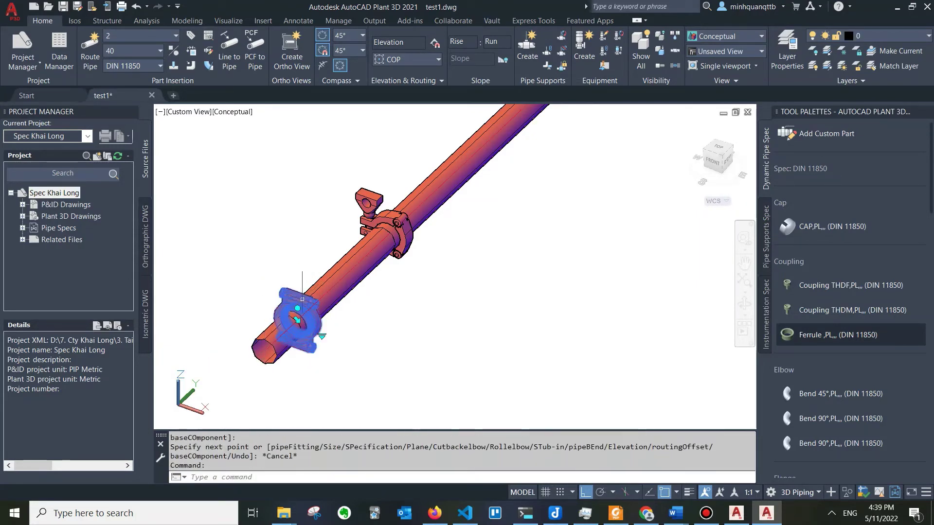
pyautogui.click(298, 308)
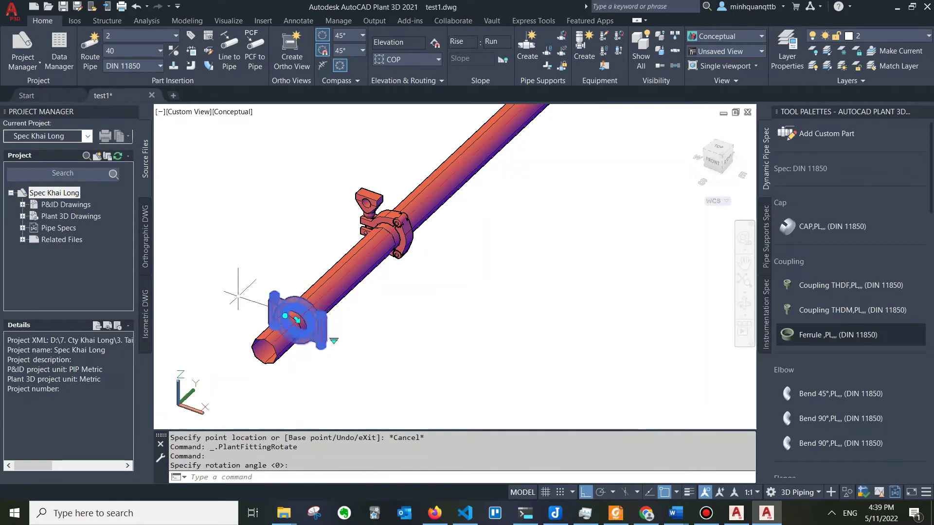
pyautogui.press('Escape')
pyautogui.moveTo(285, 310); pyautogui.dragTo(310, 286, button='middle')
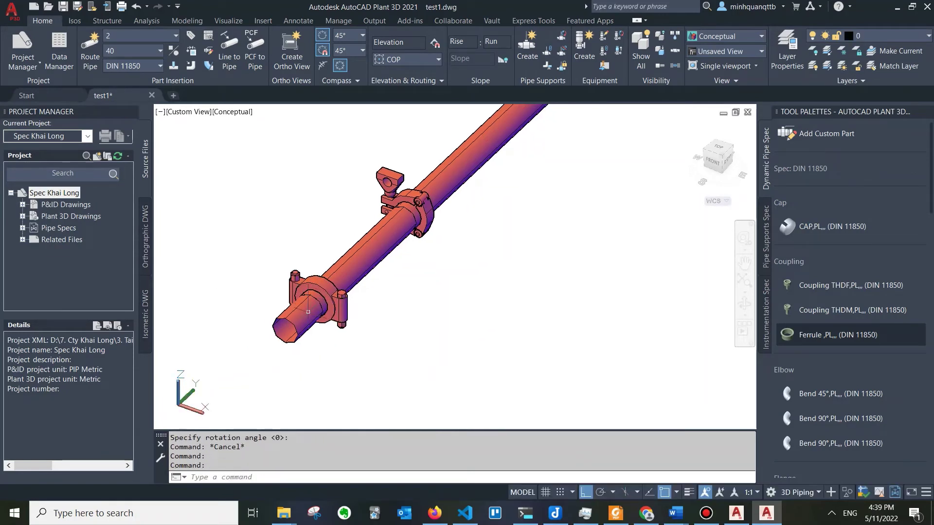
# Add another ferrule at the lower end and route a further pipe segment from it.
pyautogui.press('Return')
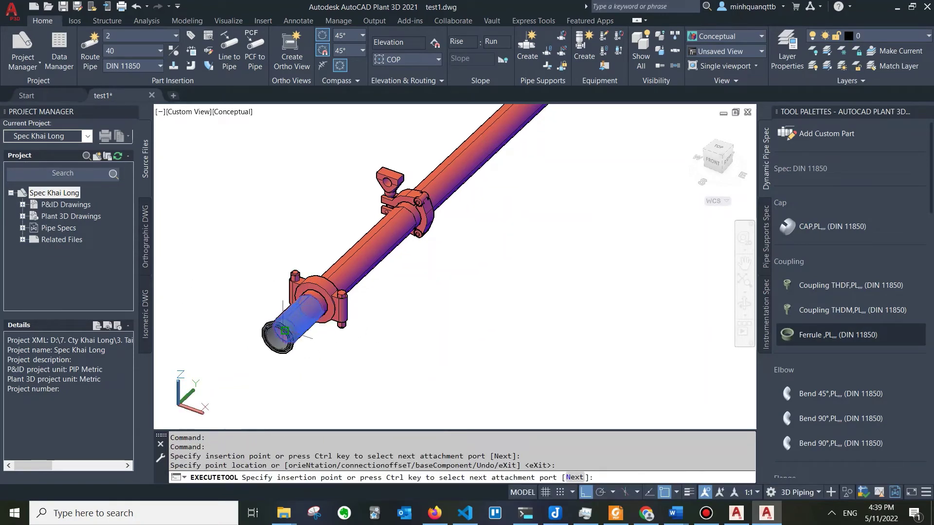
pyautogui.click(285, 331)
pyautogui.press('Return')
pyautogui.press('Escape')
pyautogui.moveTo(292, 318); pyautogui.dragTo(337, 285, button='middle')
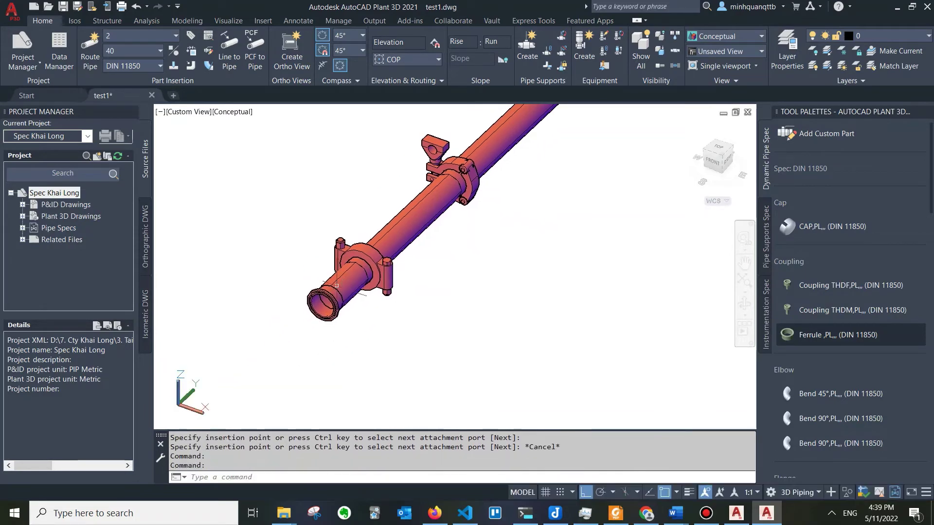
pyautogui.click(330, 298)
pyautogui.click(315, 311)
pyautogui.click(273, 346)
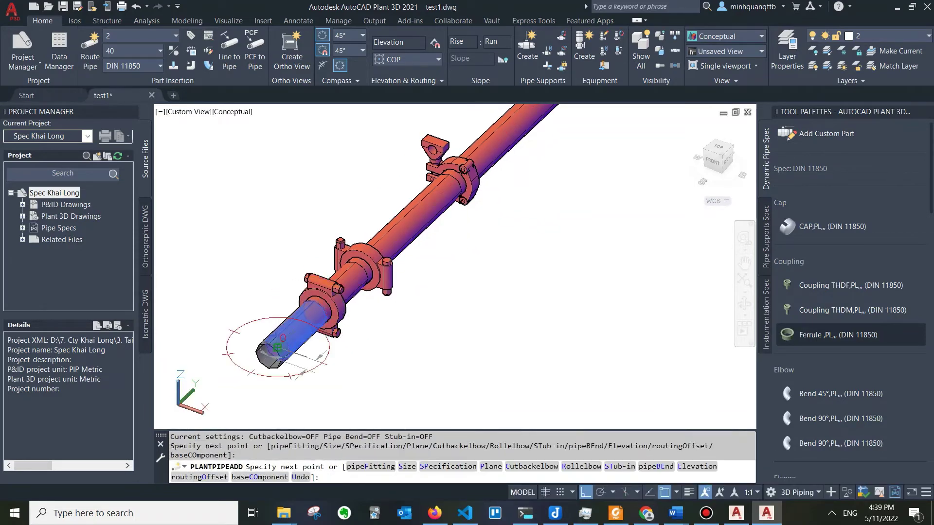
pyautogui.press('Escape')
# List the substitute clamp choices for the lower clamp.
pyautogui.click(323, 293)
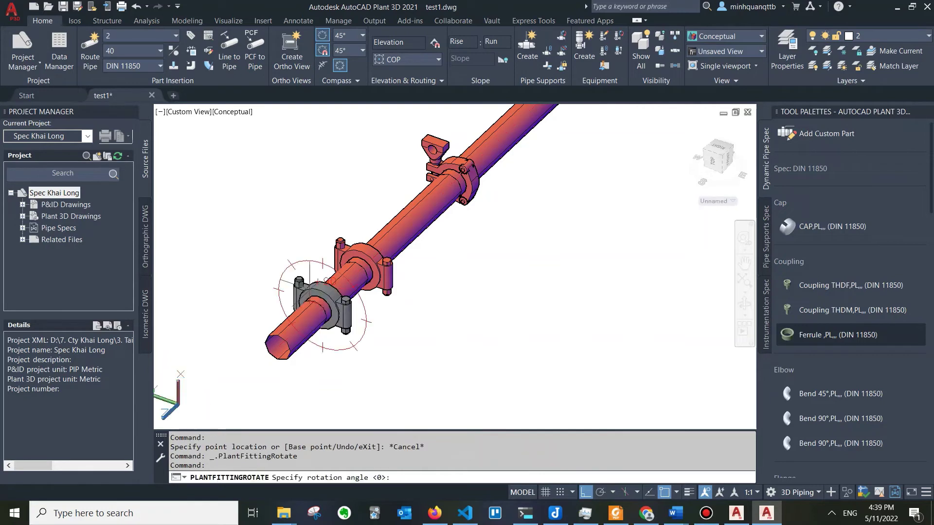
pyautogui.press('Escape')
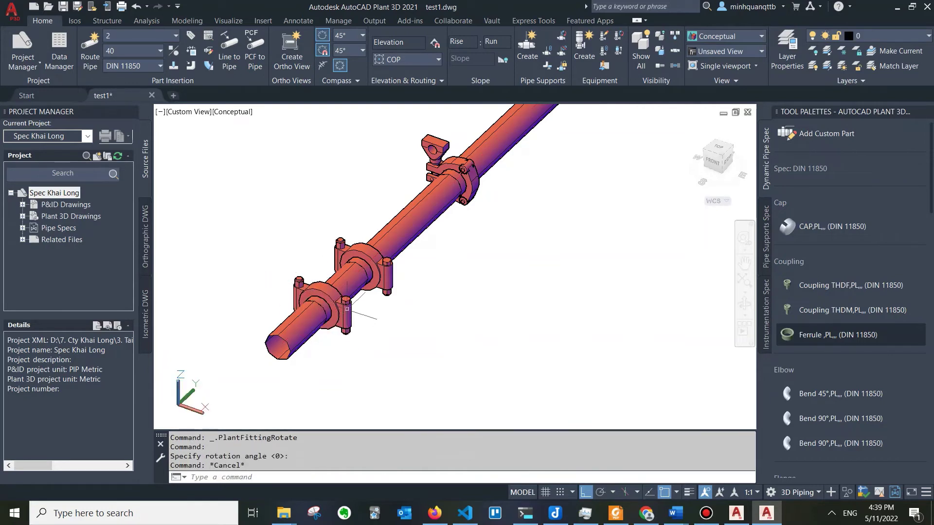
pyautogui.click(347, 309)
pyautogui.click(358, 324)
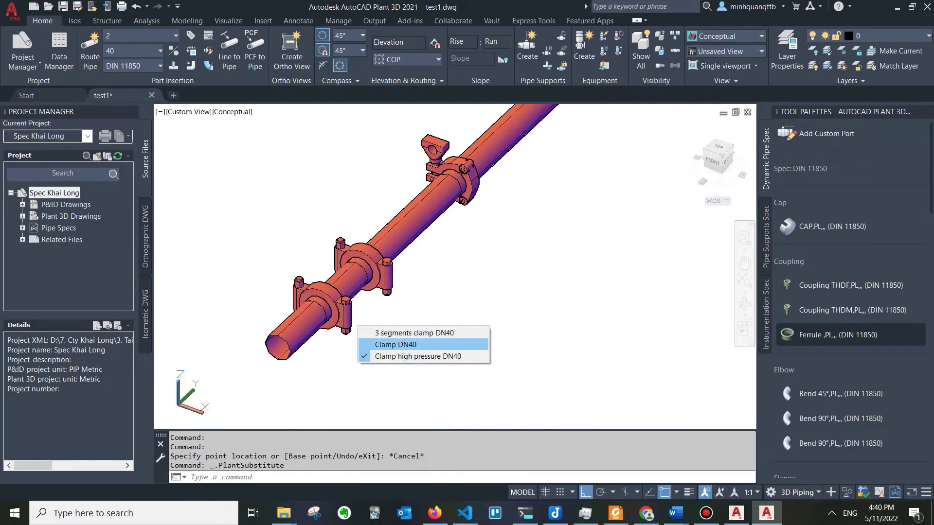
# Replace the lower clamp with Clamp DN40 and zoom around to check the run.
pyautogui.click(396, 344)
pyautogui.scroll(-1, 368, 263)
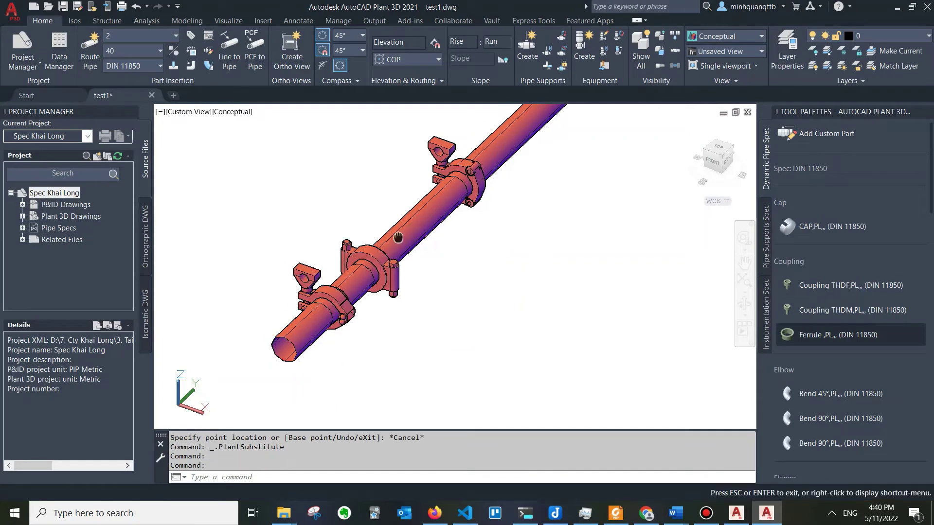
pyautogui.scroll(-1, 417, 262)
pyautogui.moveTo(426, 246); pyautogui.dragTo(388, 297, button='middle')
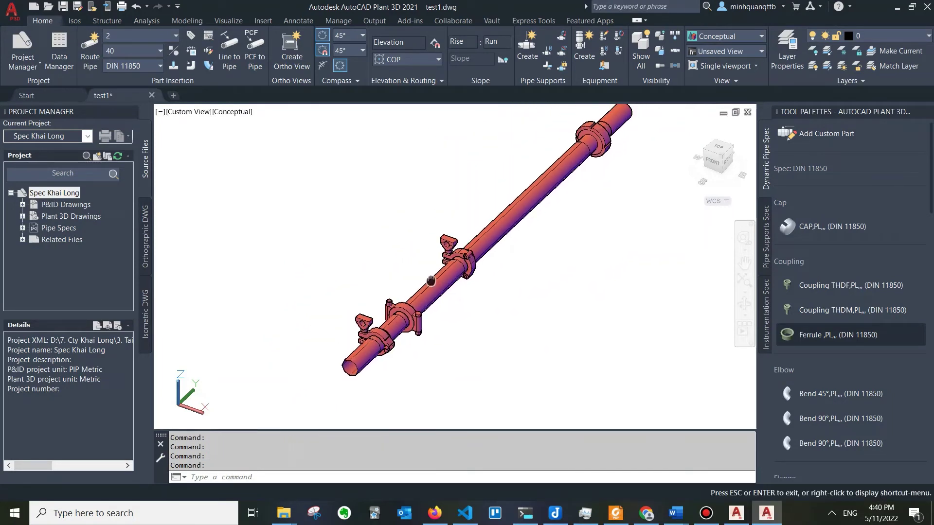
pyautogui.scroll(2, 370, 321)
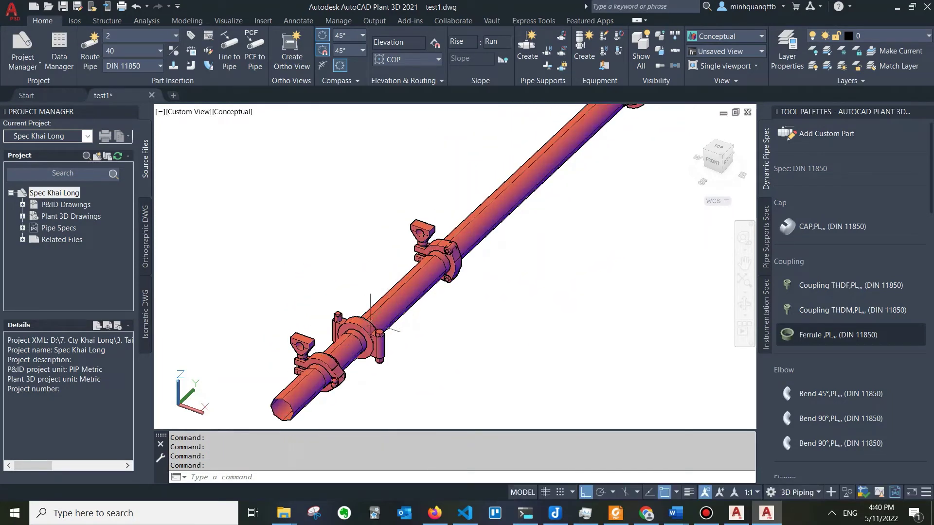
pyautogui.moveTo(386, 305); pyautogui.dragTo(406, 274, button='middle')
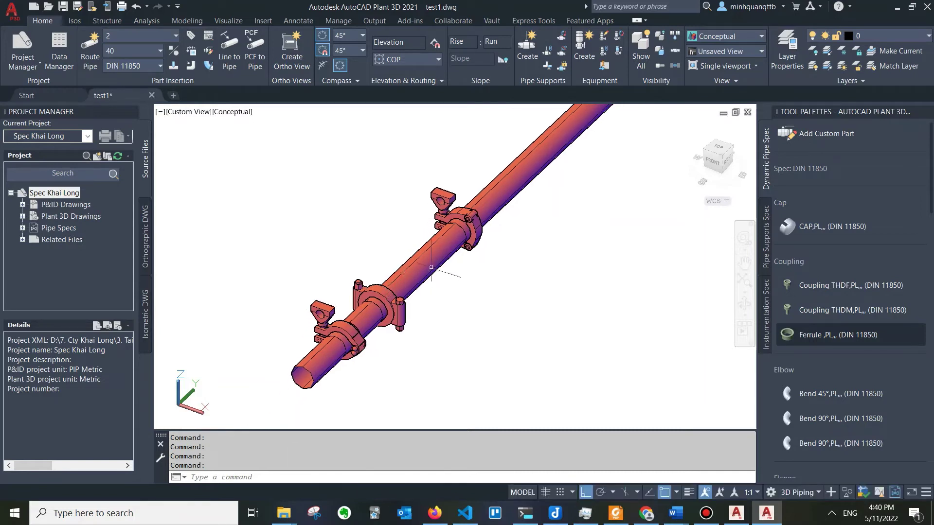
pyautogui.scroll(-2, 431, 267)
pyautogui.click(504, 373)
# Tag the 19 window-selected pipe parts with line number 000 using LINENUMBERTAG.
pyautogui.click(308, 185)
pyautogui.write('tag')
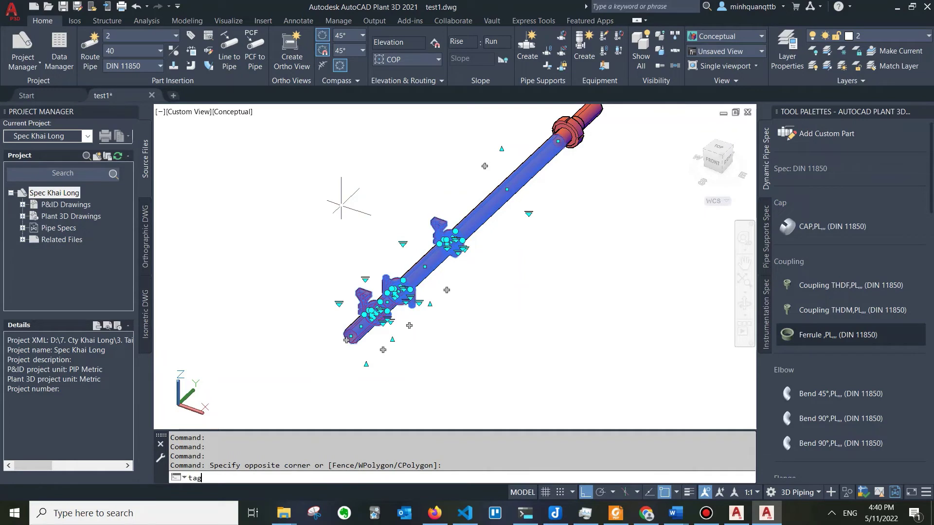
pyautogui.press('Return')
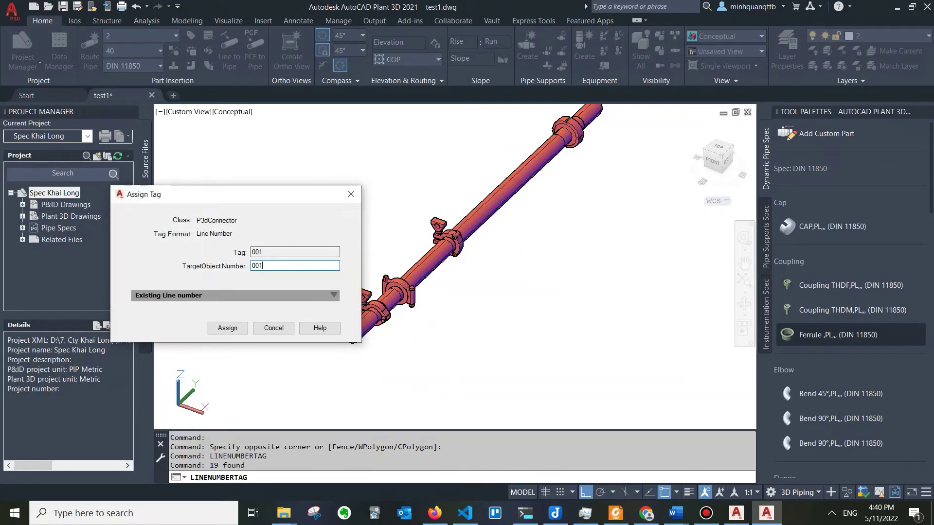
pyautogui.press('BackSpace')
pyautogui.write('0')
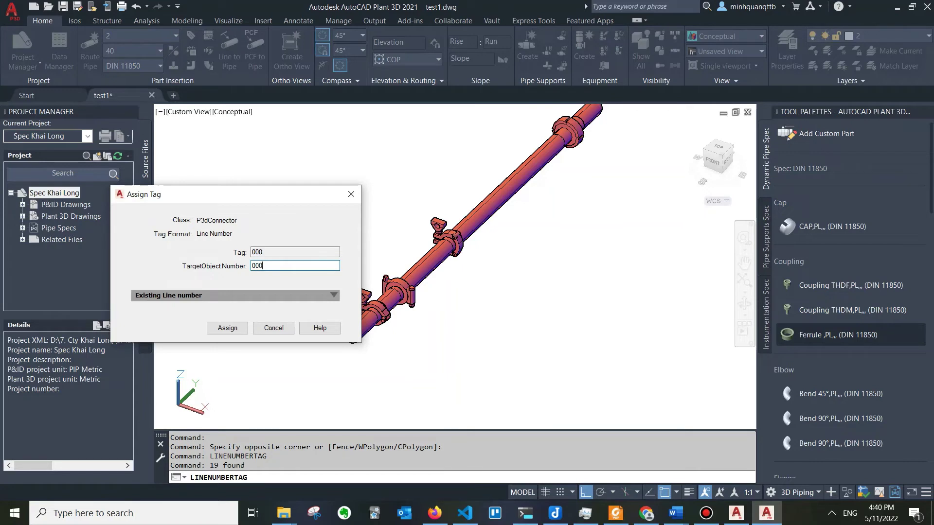
pyautogui.click(227, 327)
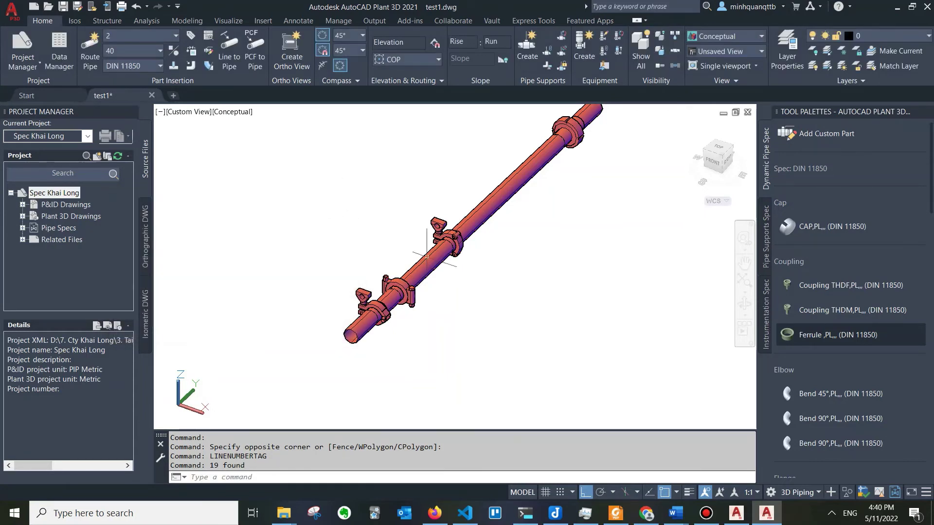
pyautogui.click(74, 20)
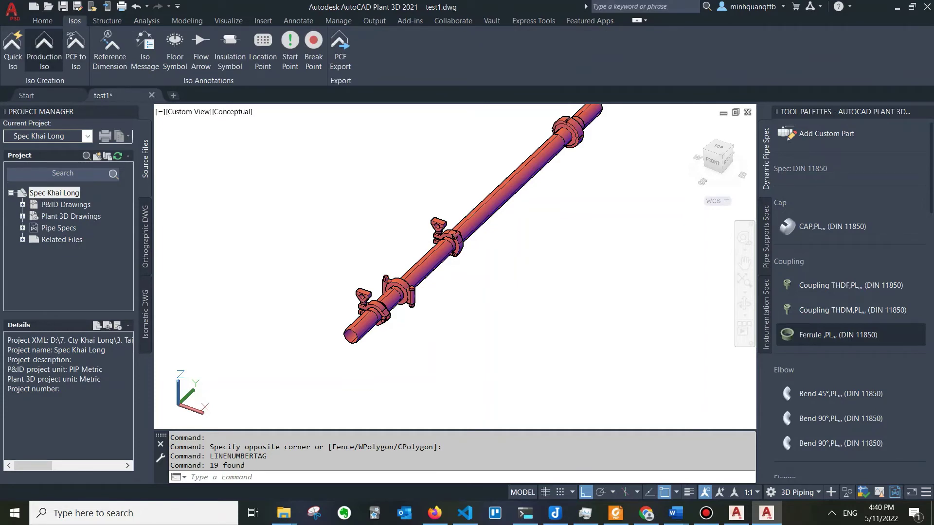
# Create a production isometric for line 0001 using the Check_A2 iso style.
pyautogui.click(44, 48)
pyautogui.click(62, 183)
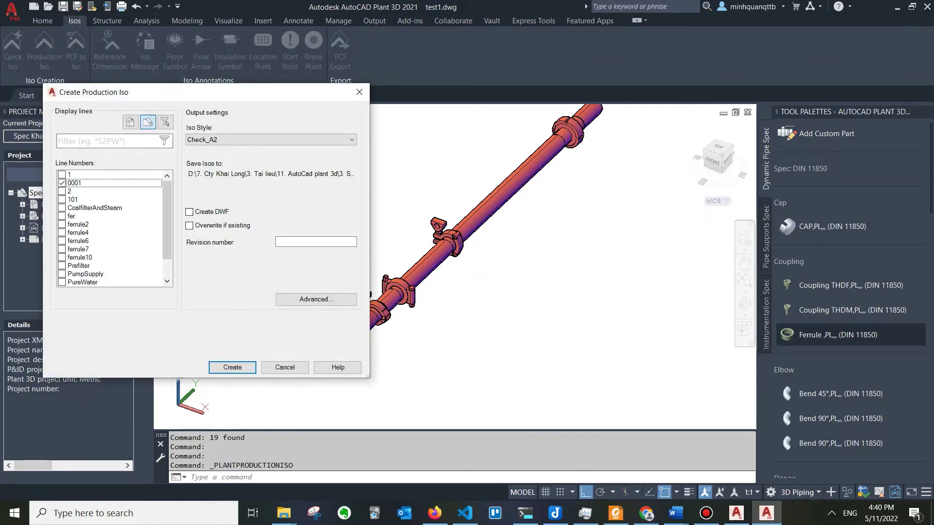
pyautogui.click(232, 367)
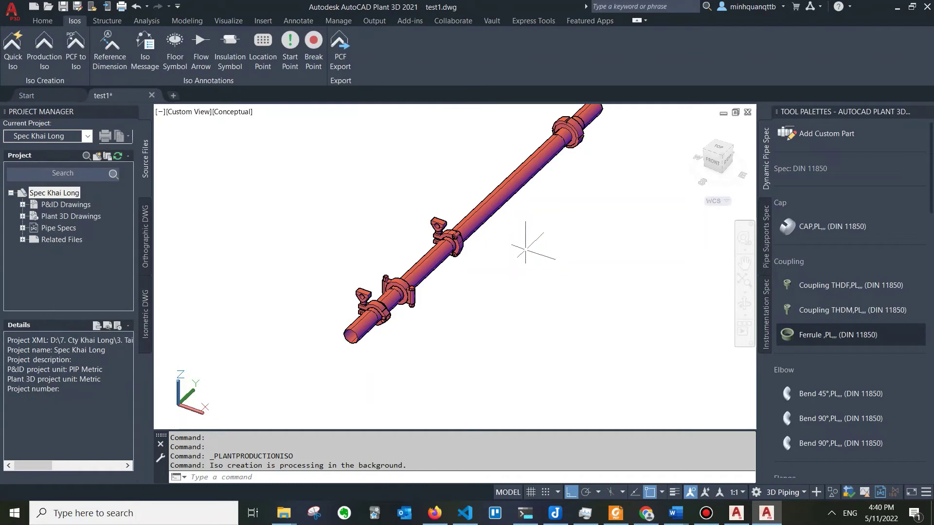
pyautogui.moveTo(468, 261); pyautogui.dragTo(475, 252, button='middle')
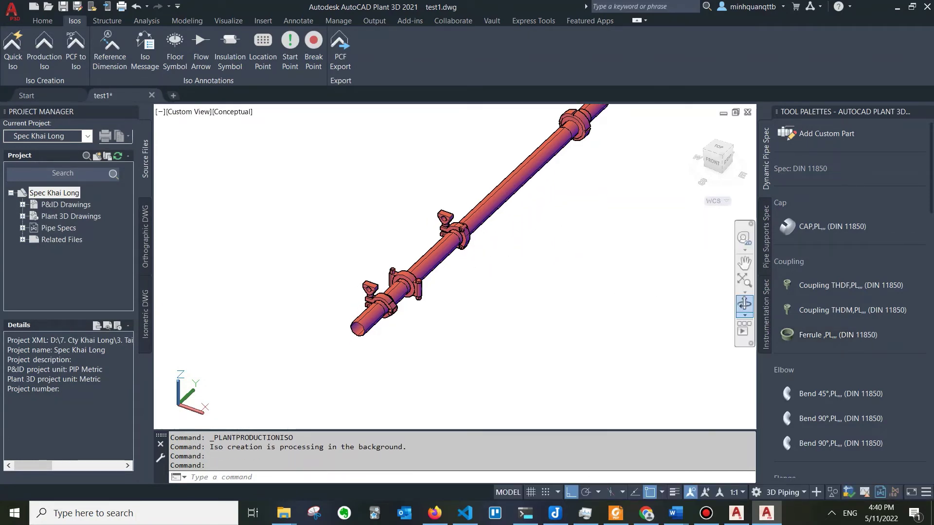
# Place a tee at the lower pipe end and substitute the 40x25 Tee DIN 11852-41-29.
pyautogui.moveTo(424, 301); pyautogui.dragTo(432, 287, button='middle')
pyautogui.scroll(2, 432, 287)
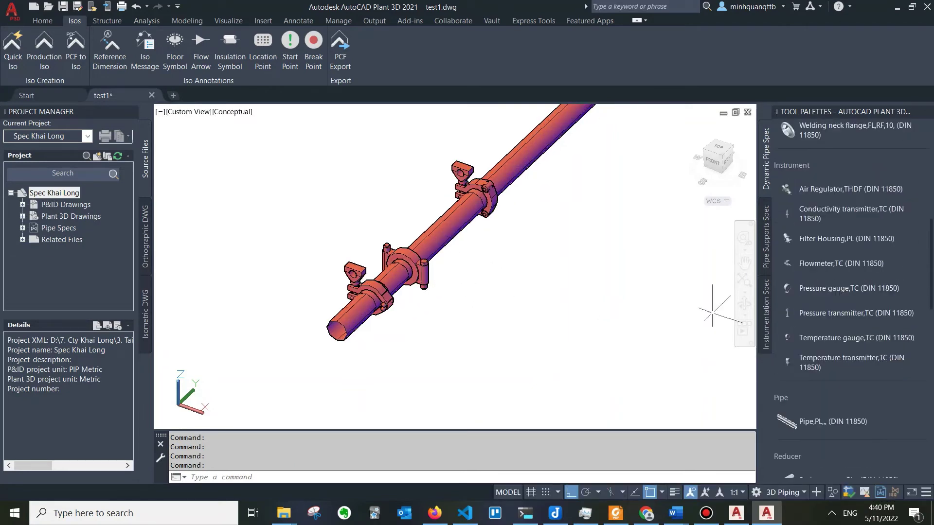
pyautogui.scroll(-3, 851, 311)
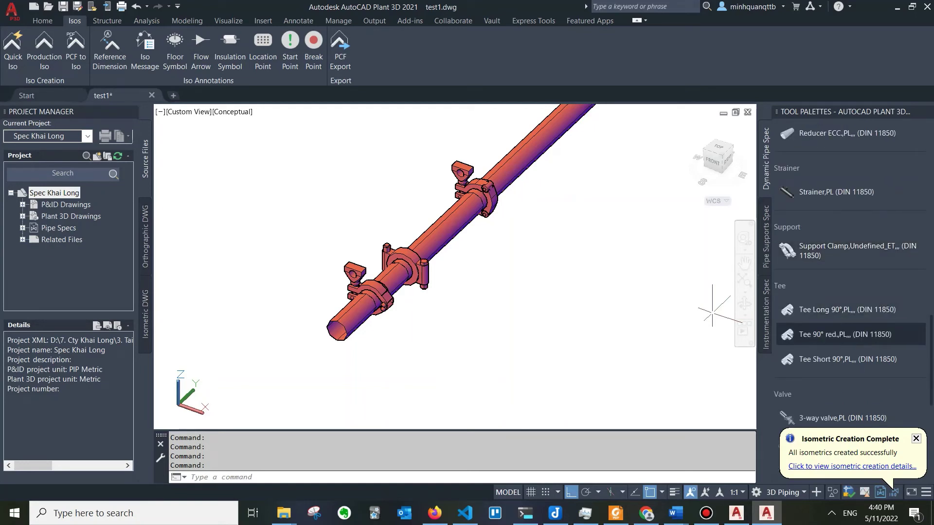
pyautogui.click(336, 330)
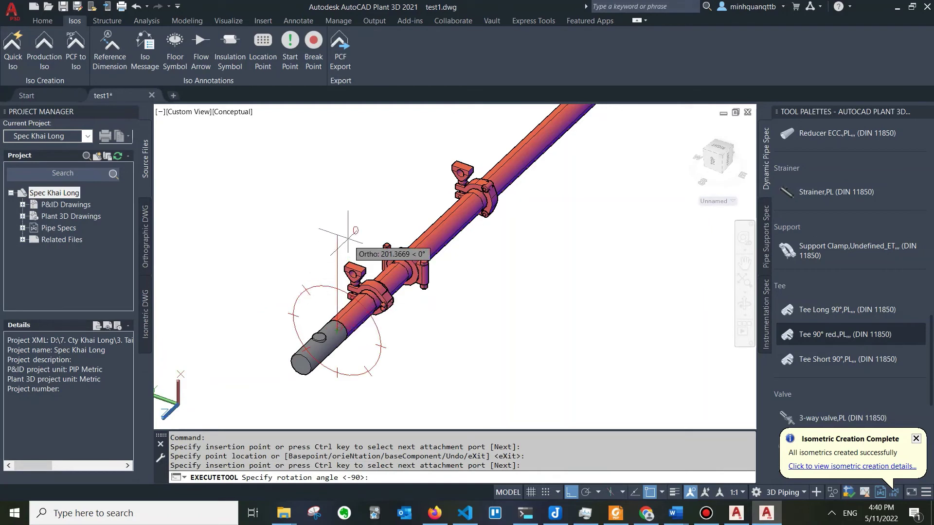
pyautogui.click(315, 287)
pyautogui.press('Escape')
pyautogui.click(318, 357)
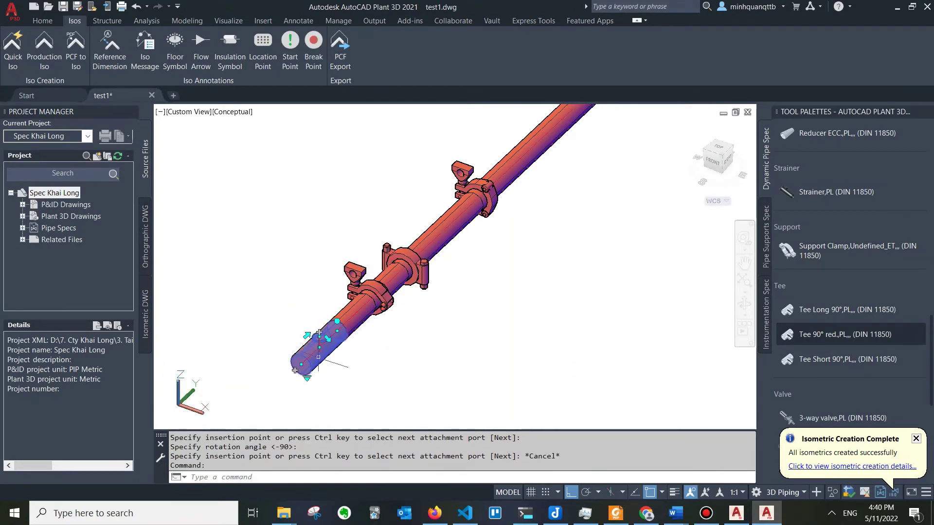
pyautogui.click(307, 378)
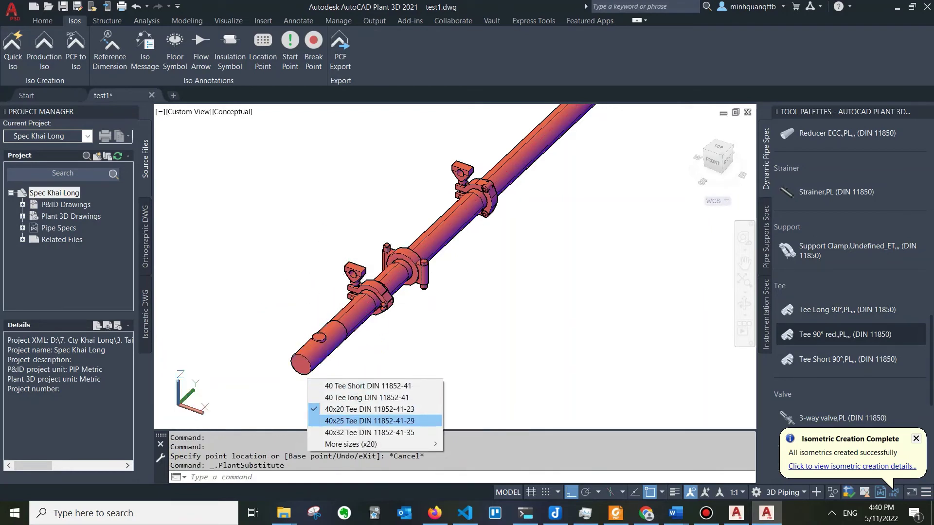
pyautogui.click(363, 421)
pyautogui.scroll(-3, 851, 269)
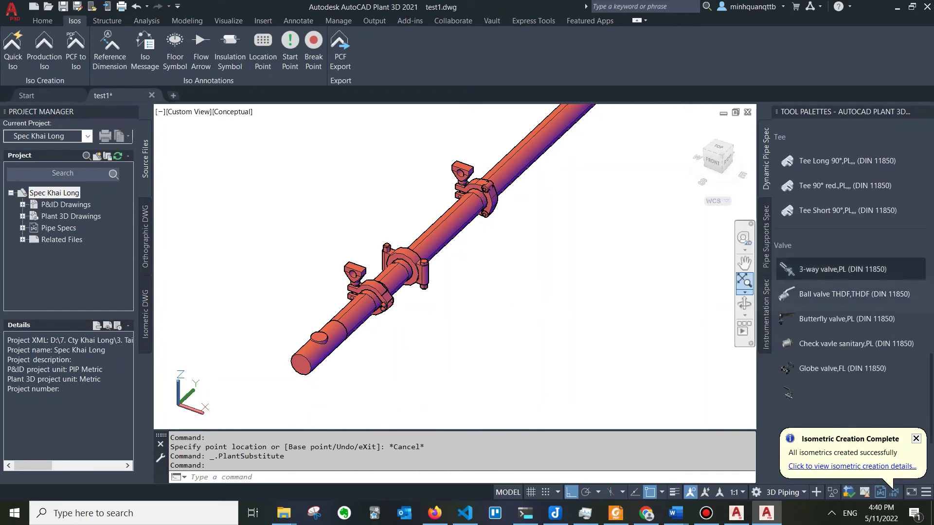
pyautogui.scroll(-2, 852, 269)
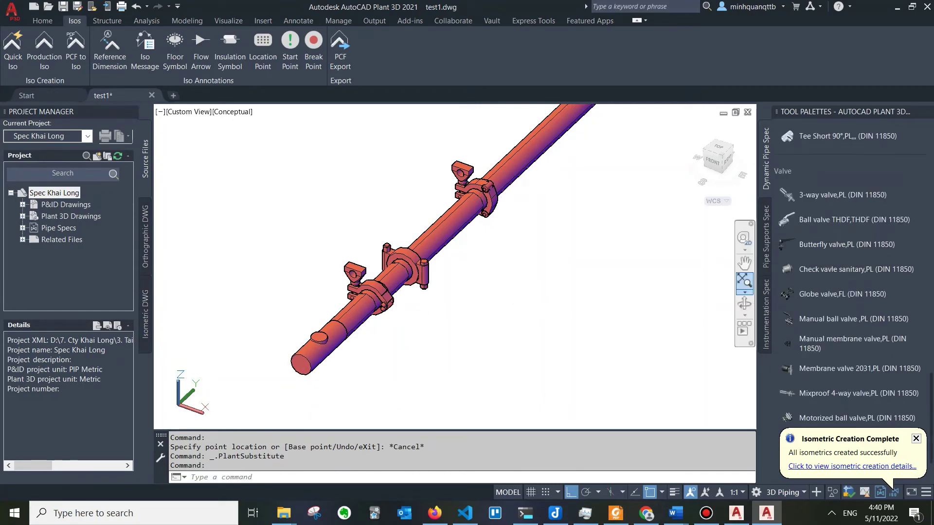
pyautogui.scroll(2, 852, 269)
pyautogui.scroll(-5, 851, 269)
pyautogui.scroll(1, 851, 269)
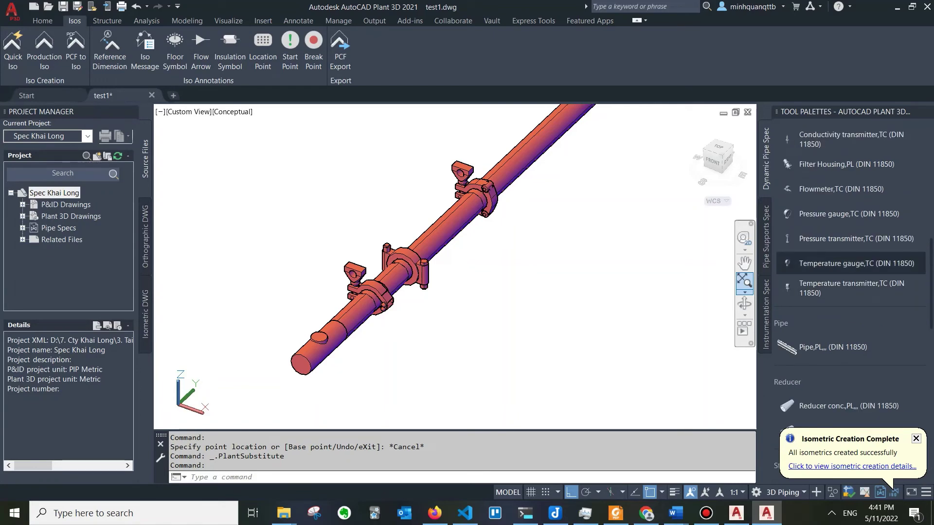
# Place the pressure gauge on the pipe with its default rotation.
pyautogui.click(856, 238)
pyautogui.scroll(2, 296, 336)
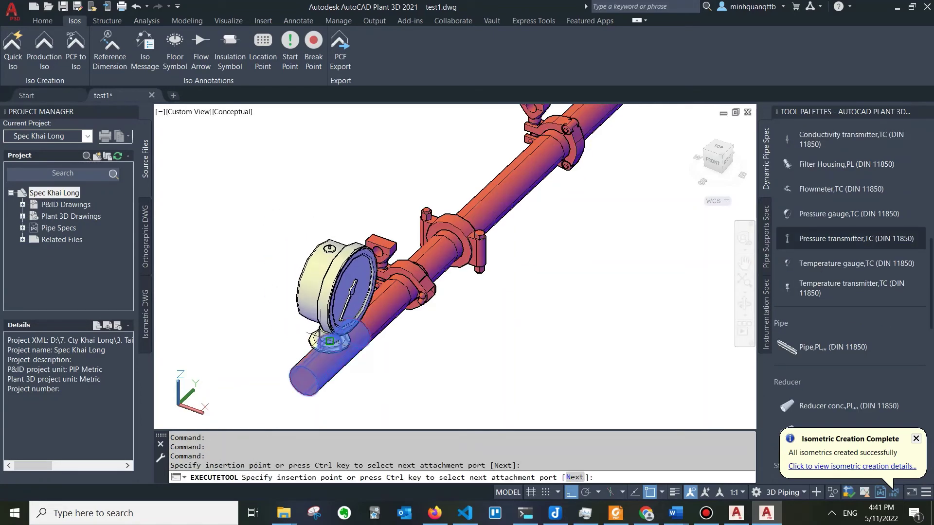
pyautogui.click(329, 342)
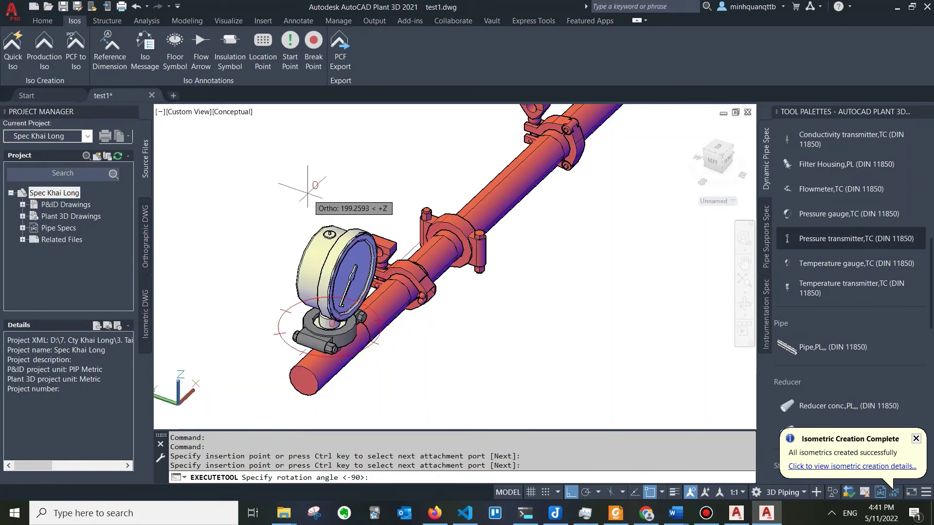
pyautogui.press('Return')
pyautogui.press('Escape')
# Substitute the gauge's high-pressure clamp with the standard Clamp DN25.
pyautogui.keyDown('shift'); pyautogui.moveTo(348, 263); pyautogui.dragTo(311, 292, button='middle'); pyautogui.keyUp('shift')
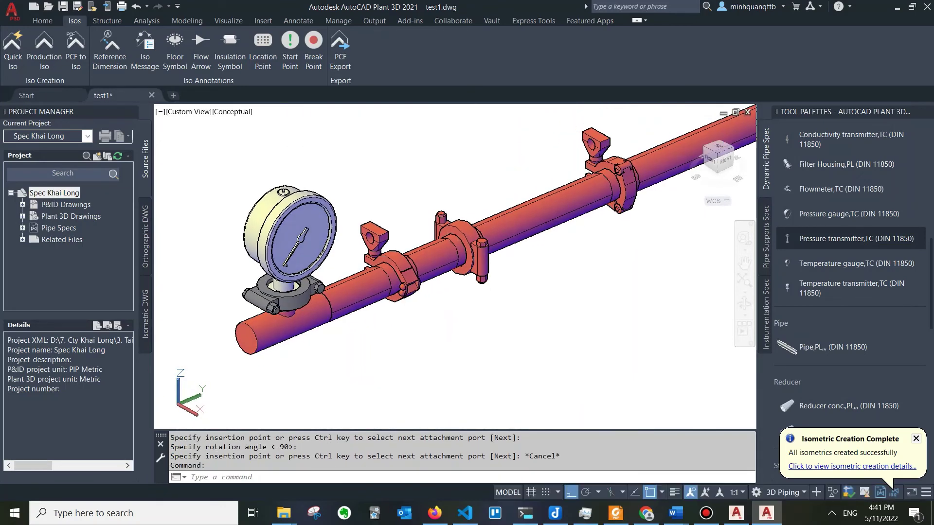
pyautogui.click(304, 301)
pyautogui.press('Escape')
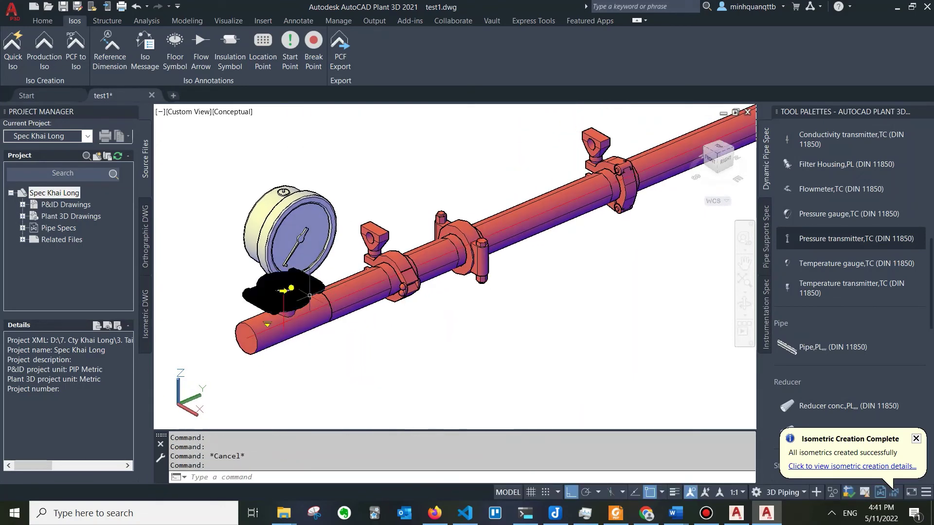
pyautogui.click(268, 323)
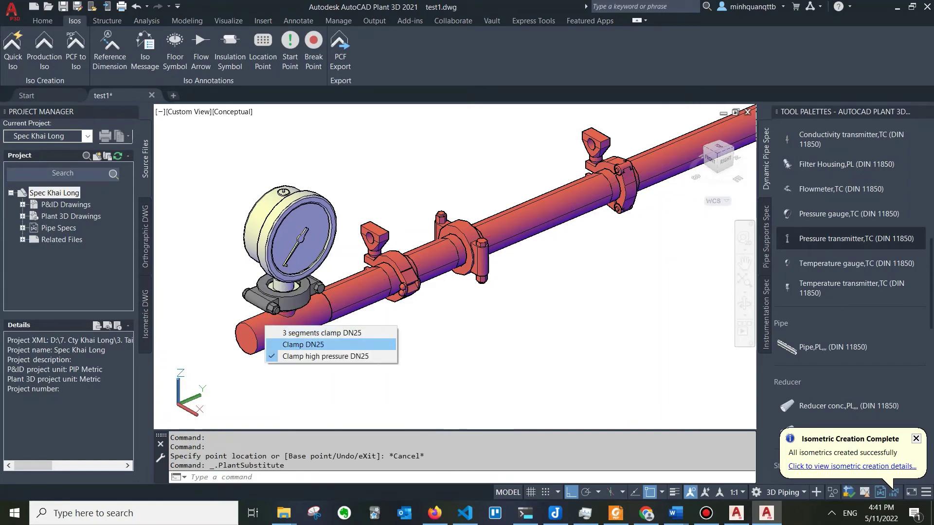
pyautogui.click(294, 341)
pyautogui.keyDown('shift'); pyautogui.moveTo(287, 308); pyautogui.dragTo(292, 307, button='middle'); pyautogui.keyUp('shift')
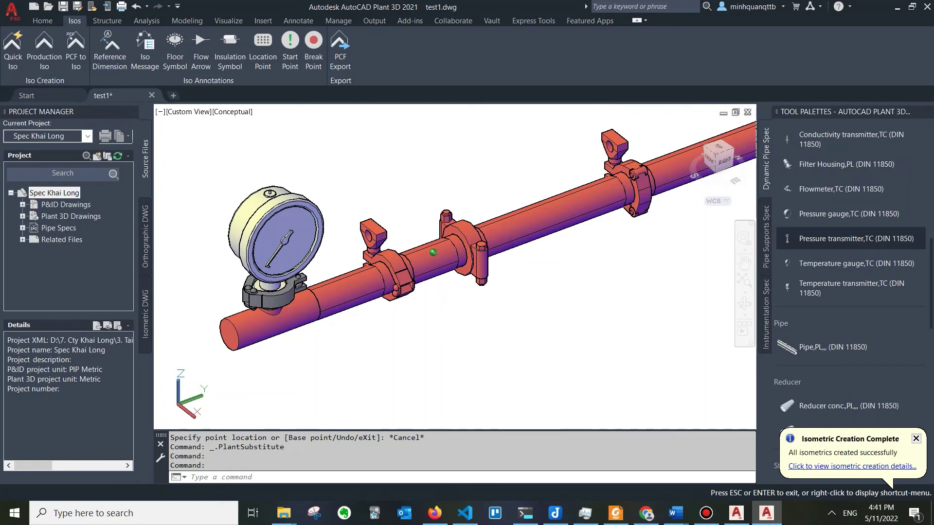
pyautogui.moveTo(292, 320); pyautogui.dragTo(359, 325, button='middle')
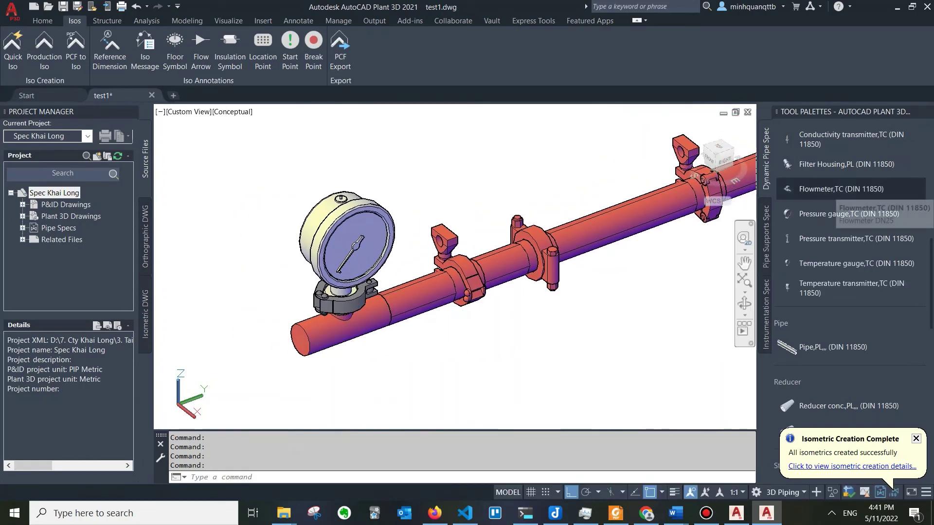
# Insert the Flowmeter,TC (DIN 11850) at the left pipe end, rotated to the wanted angle.
pyautogui.click(827, 189)
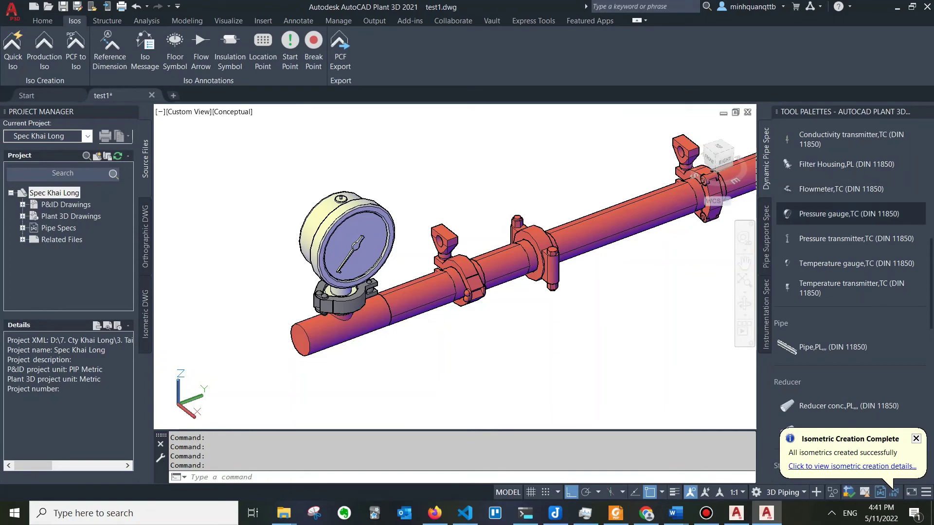
pyautogui.click(289, 343)
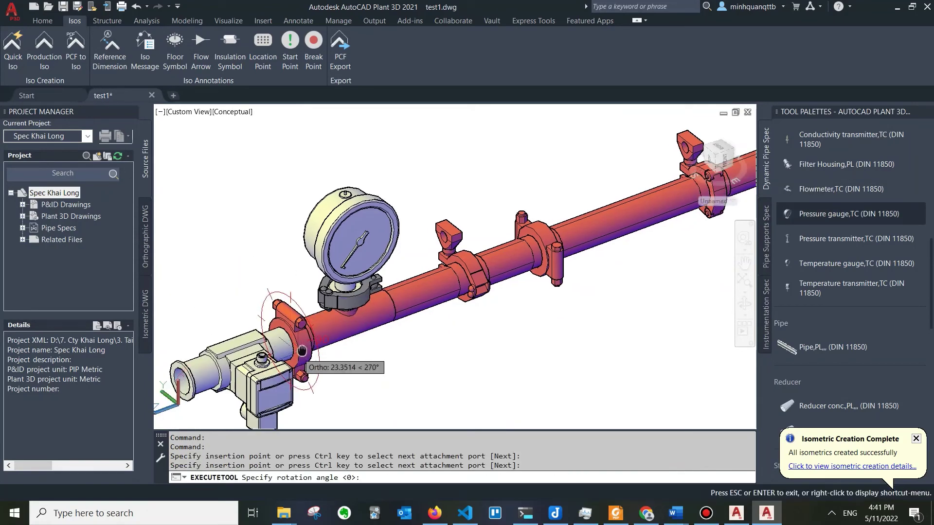
pyautogui.moveTo(262, 362); pyautogui.dragTo(339, 334, button='middle')
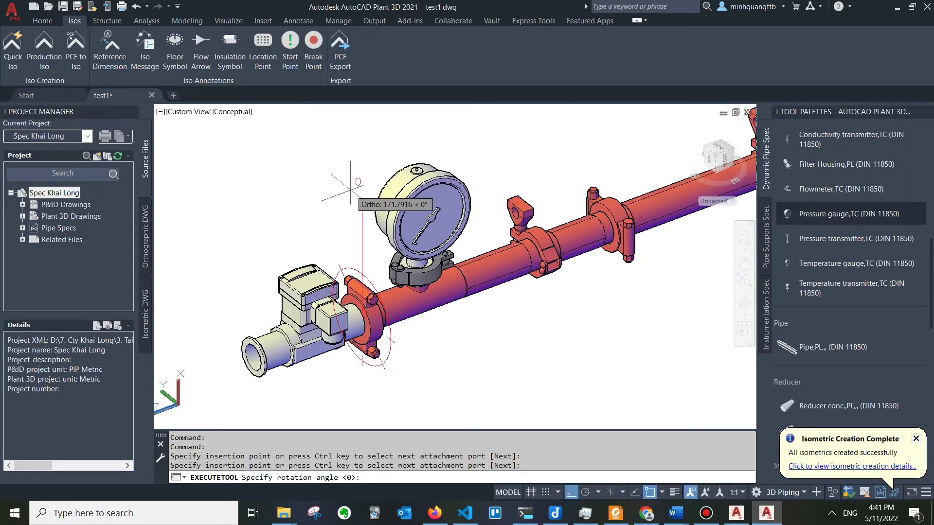
pyautogui.click(335, 239)
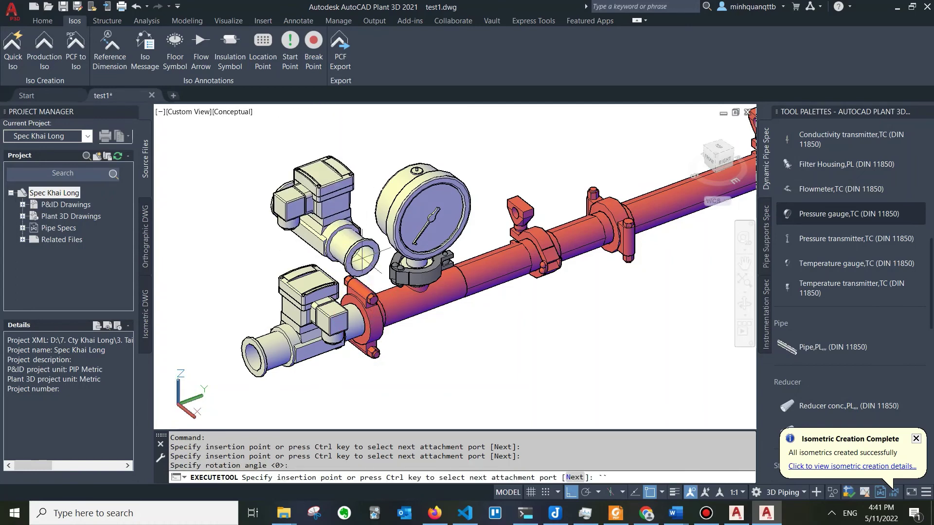
pyautogui.press('Escape')
# Replace the flange beside the flowmeter with a Clamp DN40.
pyautogui.click(367, 292)
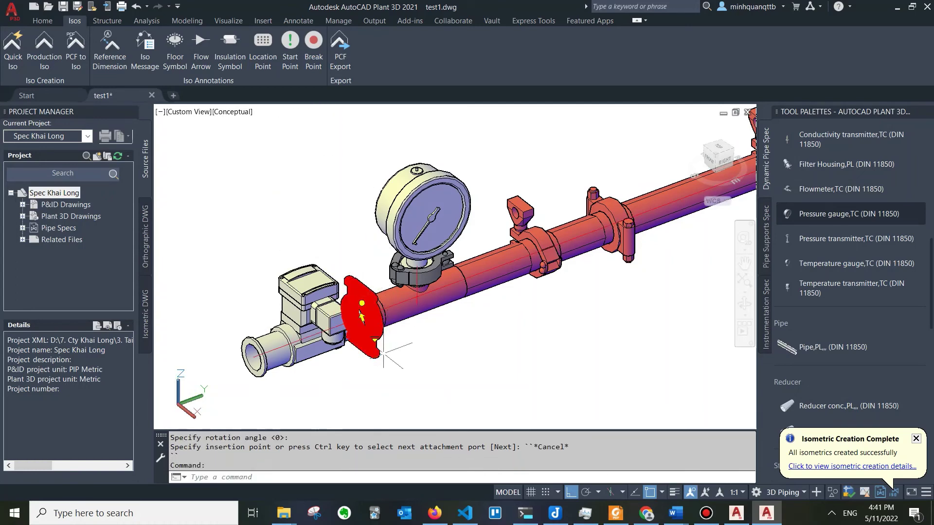
pyautogui.click(377, 339)
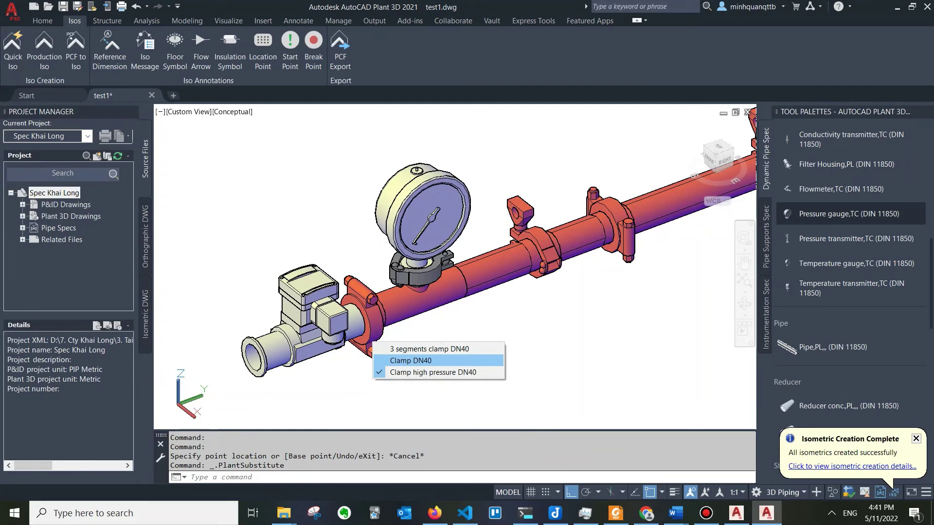
pyautogui.click(411, 360)
# Try routing a new pipe from the flowmeter and rotating the left flange, cancelling both.
pyautogui.click(336, 336)
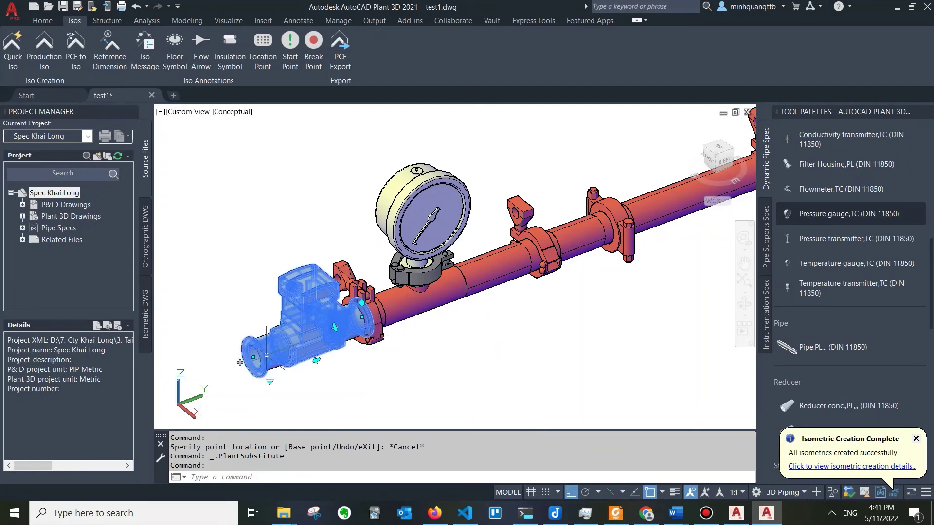
pyautogui.scroll(-2, 368, 299)
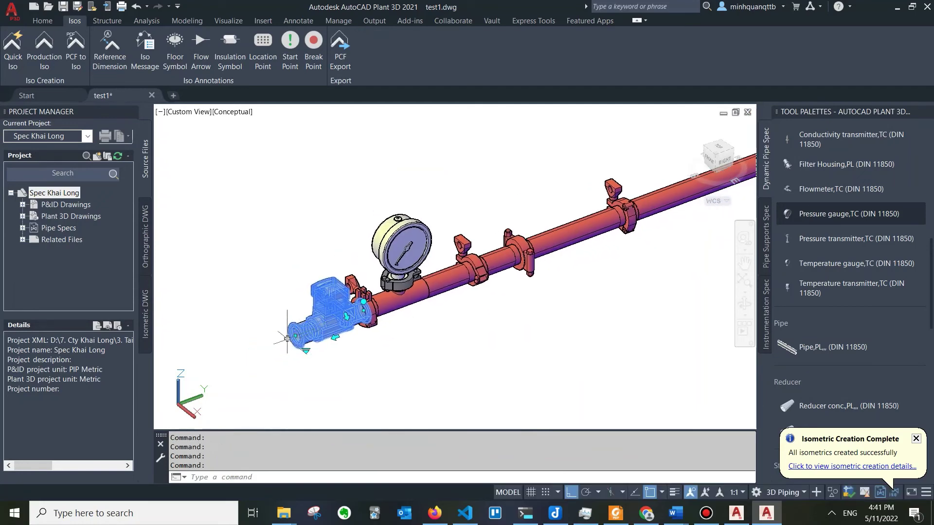
pyautogui.click(294, 335)
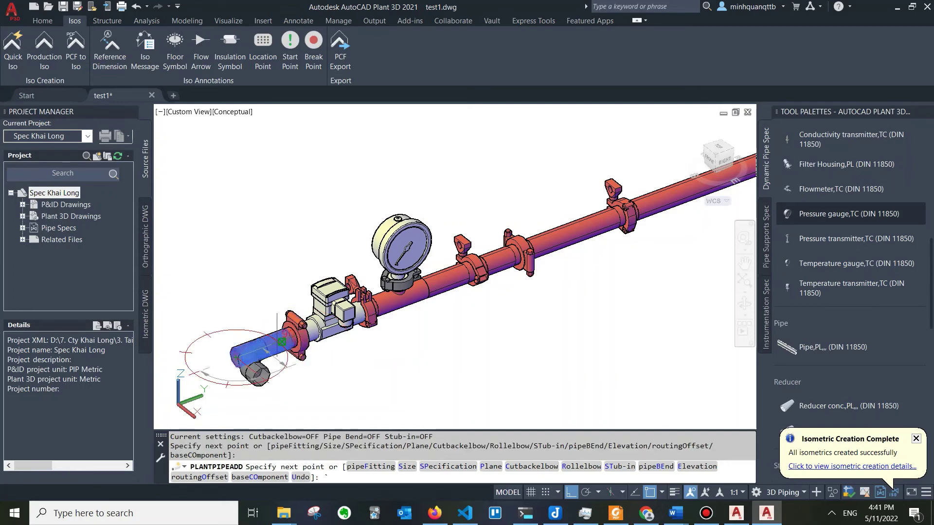
pyautogui.press('Escape')
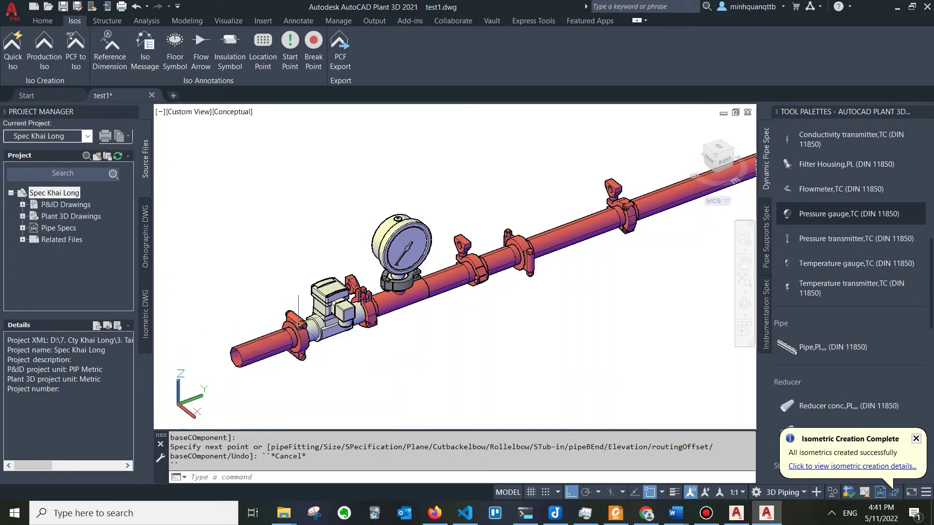
pyautogui.click(300, 331)
pyautogui.click(296, 334)
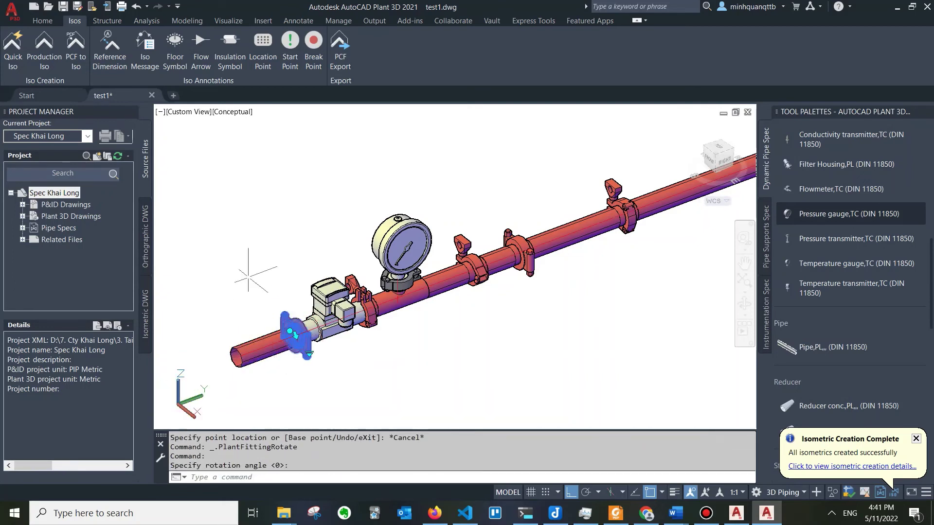
pyautogui.press('Escape')
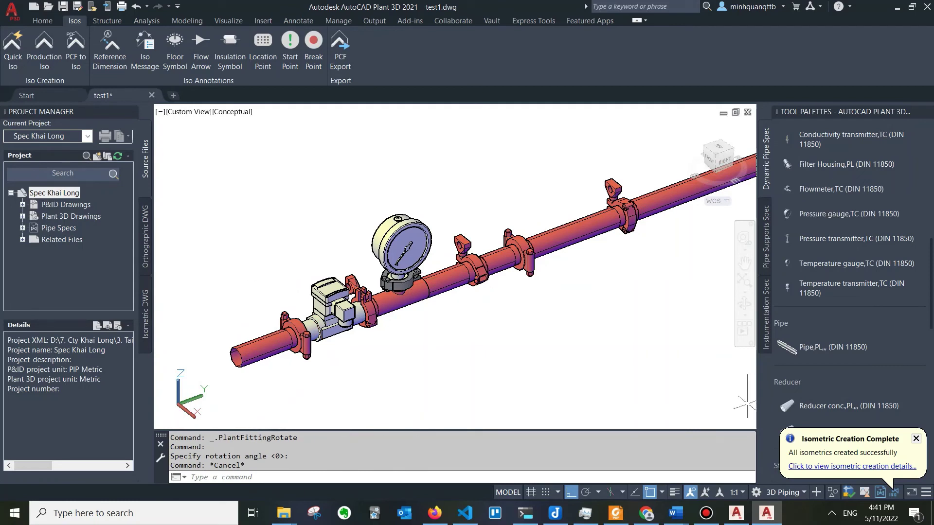
pyautogui.moveTo(432, 313); pyautogui.dragTo(479, 330, button='middle')
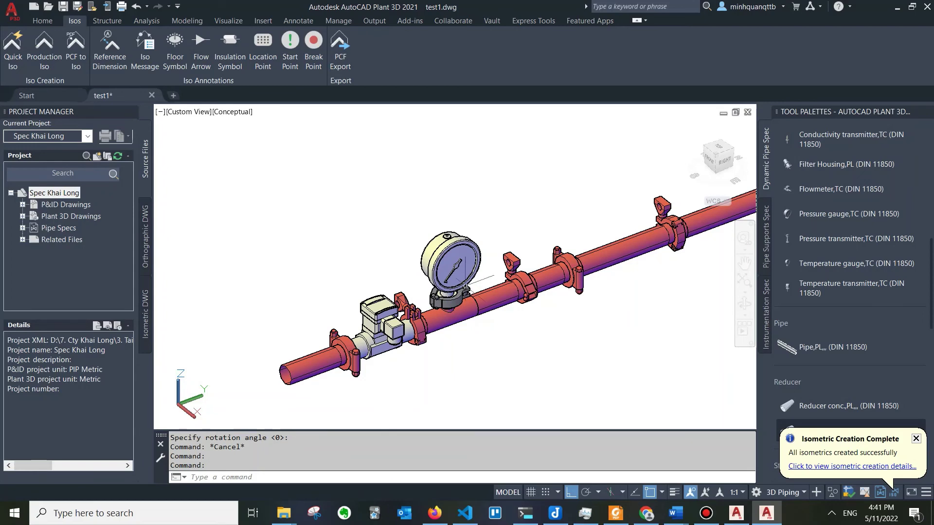
# Inspect isometric 0001's pipe run, both valves and the OPEN END label.
pyautogui.moveTo(466, 288); pyautogui.dragTo(508, 281, button='middle')
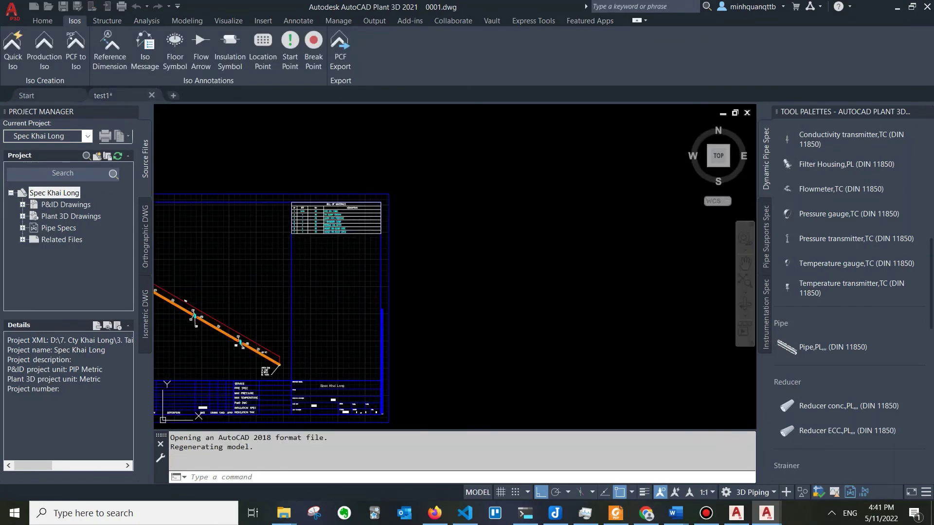
pyautogui.scroll(2, 273, 360)
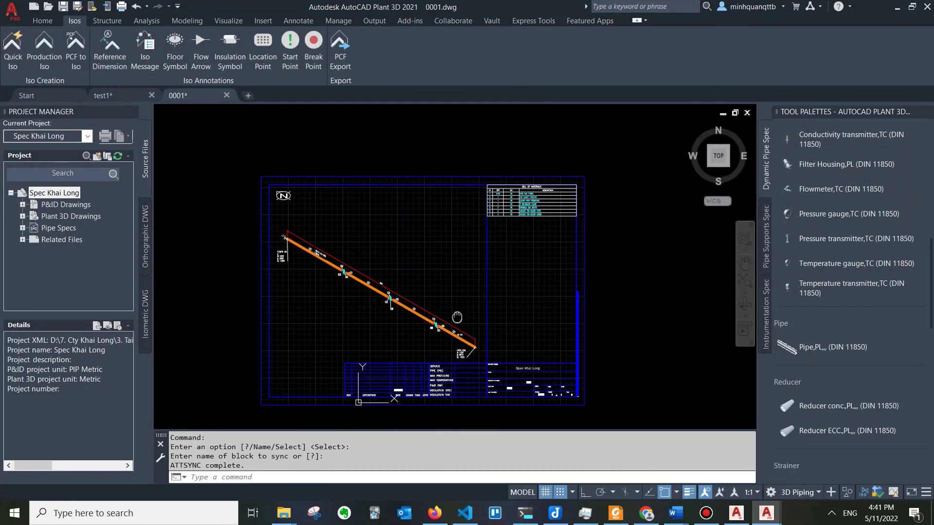
pyautogui.scroll(1, 381, 312)
pyautogui.scroll(1, 409, 291)
pyautogui.scroll(3, 409, 290)
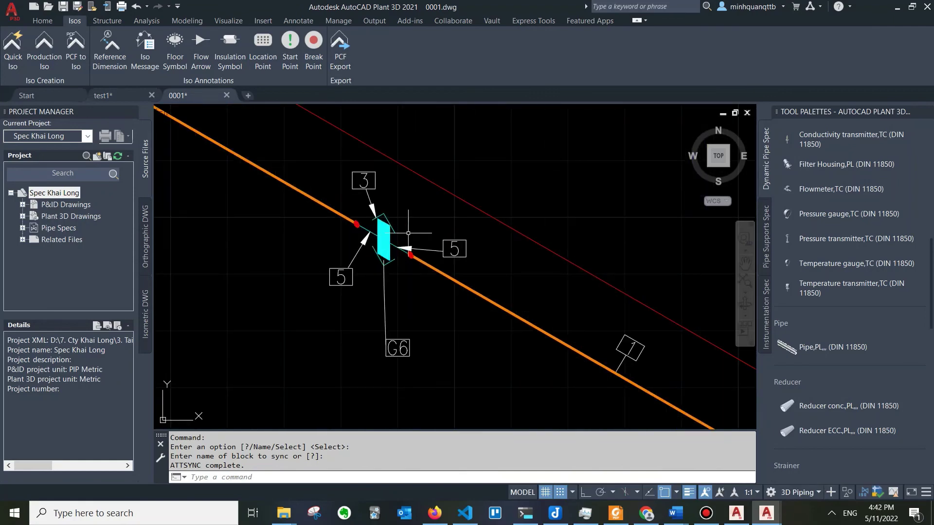
pyautogui.scroll(-4, 408, 233)
pyautogui.moveTo(671, 428); pyautogui.dragTo(532, 355, button='middle')
pyautogui.scroll(-2, 535, 360)
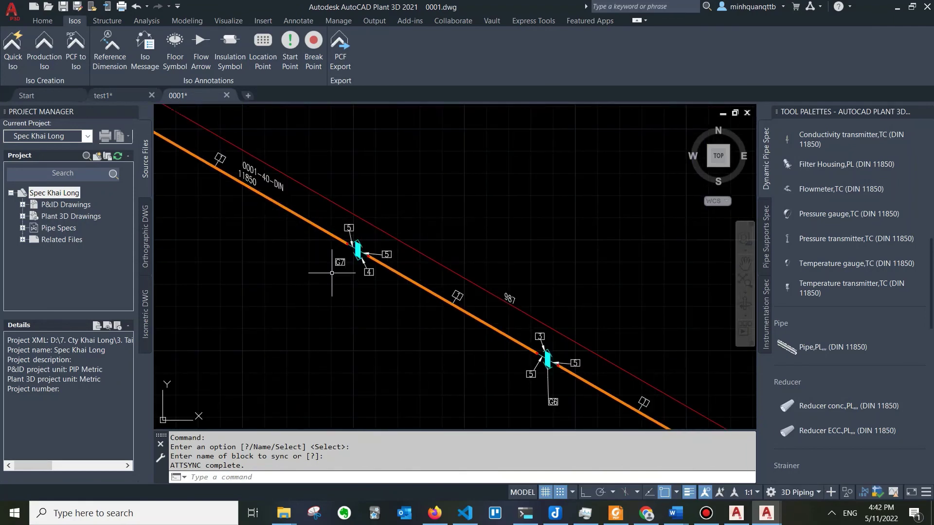
pyautogui.moveTo(332, 273); pyautogui.dragTo(228, 175, button='middle')
pyautogui.moveTo(647, 403); pyautogui.dragTo(506, 334, button='middle')
pyautogui.scroll(2, 507, 334)
pyautogui.scroll(-2, 454, 266)
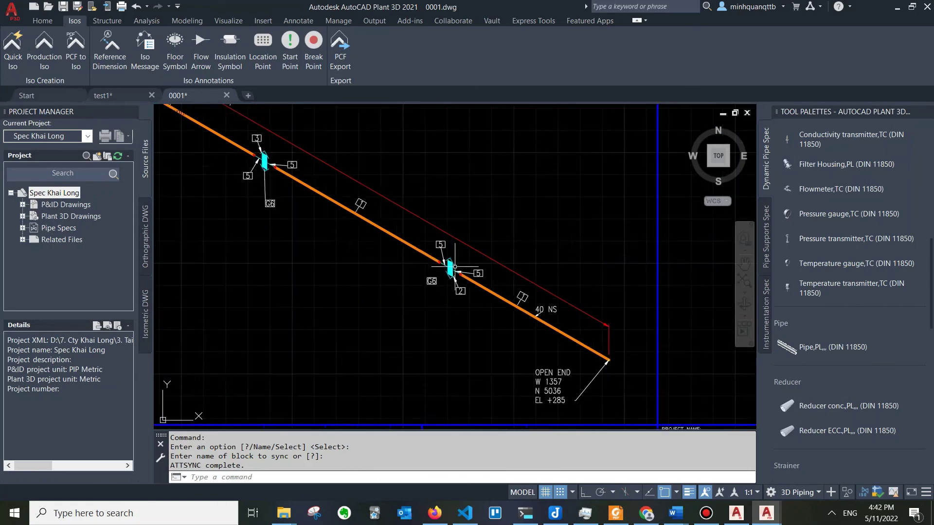
pyautogui.scroll(-2, 447, 291)
# Review the Bill of Materials table, then close the 0001.dwg drawing.
pyautogui.moveTo(445, 299); pyautogui.dragTo(468, 334, button='middle')
pyautogui.scroll(2, 462, 336)
pyautogui.scroll(2, 512, 278)
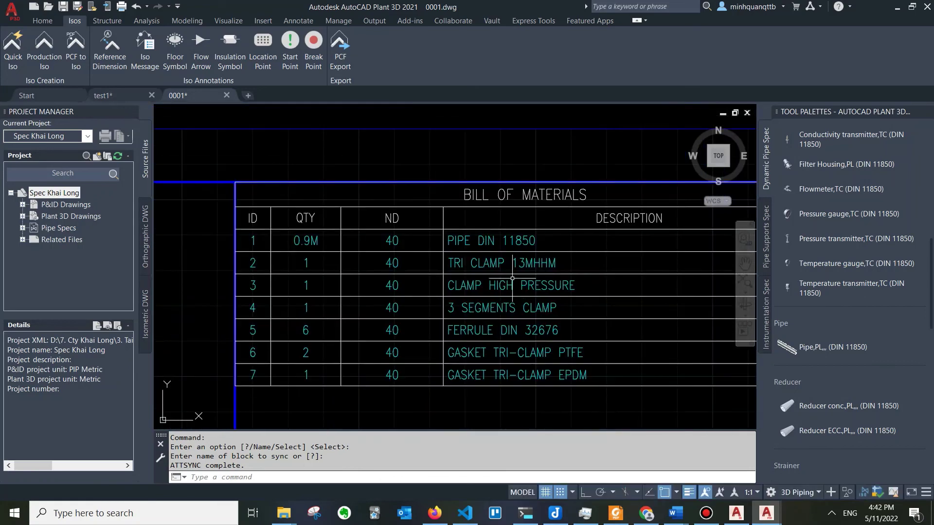
pyautogui.scroll(-2, 512, 278)
pyautogui.scroll(-2, 448, 284)
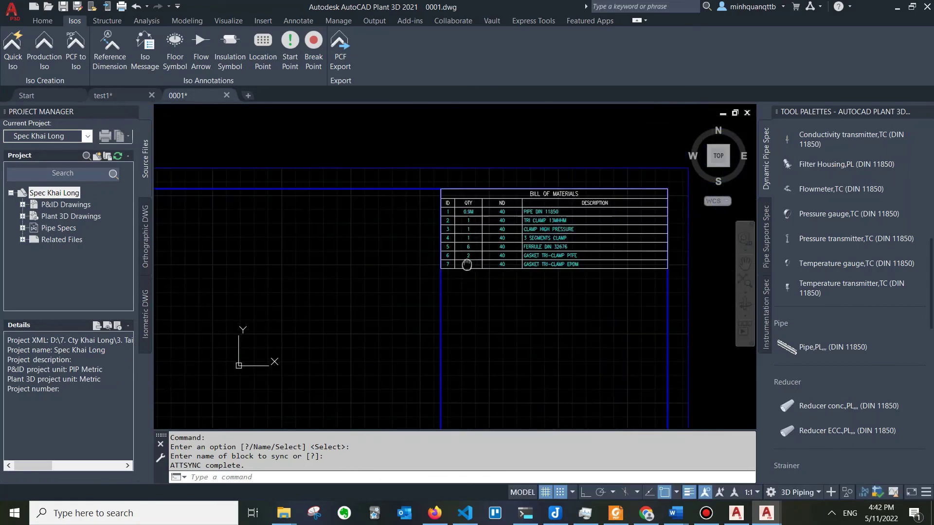
pyautogui.moveTo(448, 284); pyautogui.dragTo(538, 254, button='middle')
pyautogui.scroll(2, 525, 292)
pyautogui.scroll(1, 511, 324)
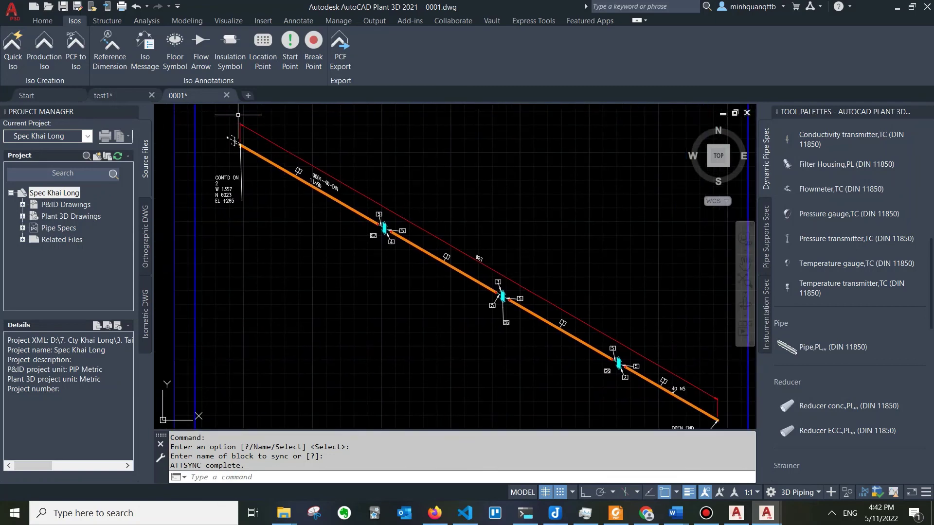
pyautogui.hotkey('ctrl', 'F4')
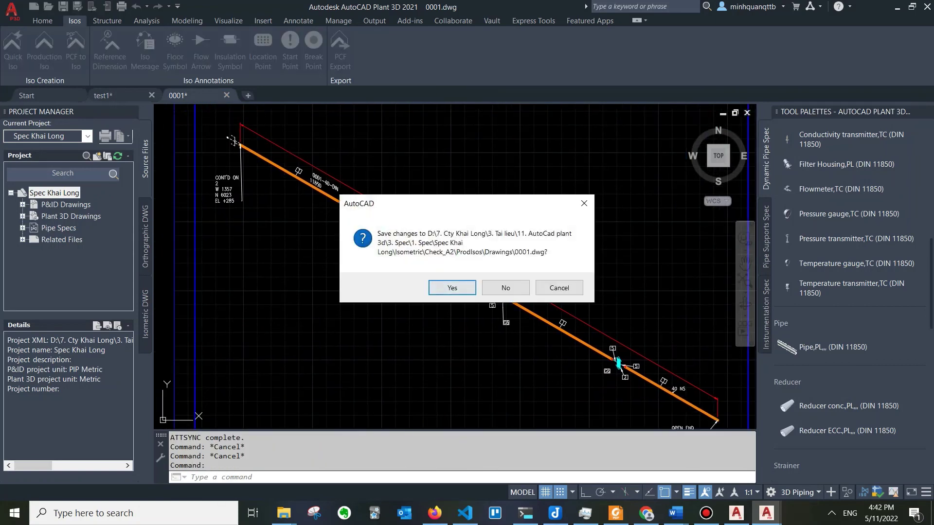
# Answer the save prompt to close 0001.dwg and reframe test1's 3D pipe model.
pyautogui.click(509, 289)
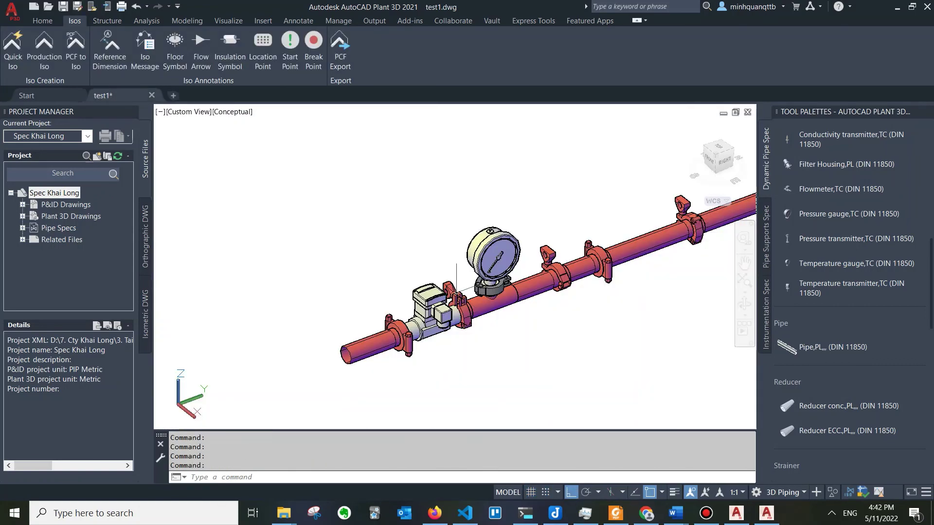
pyautogui.scroll(1, 456, 291)
pyautogui.scroll(1, 438, 294)
pyautogui.scroll(1, 421, 295)
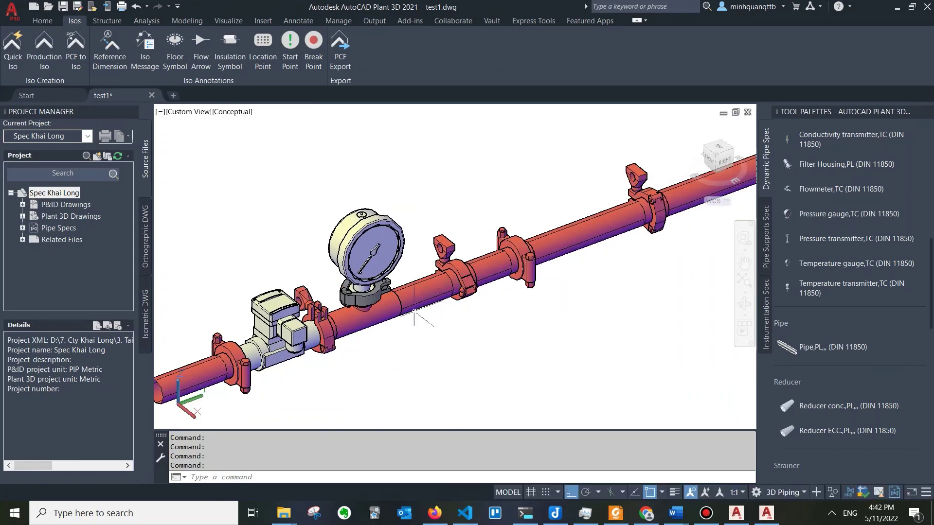
pyautogui.moveTo(414, 312); pyautogui.dragTo(484, 296, button='middle')
pyautogui.scroll(-2, 455, 298)
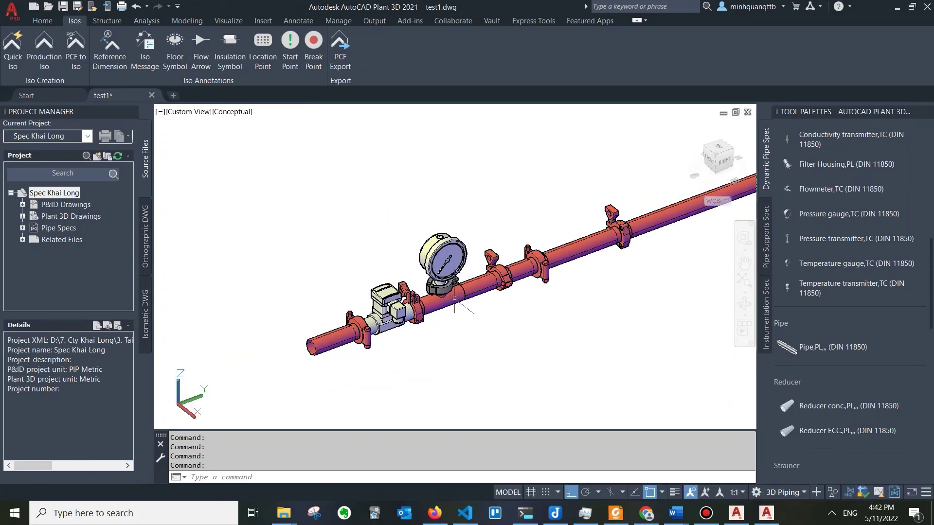